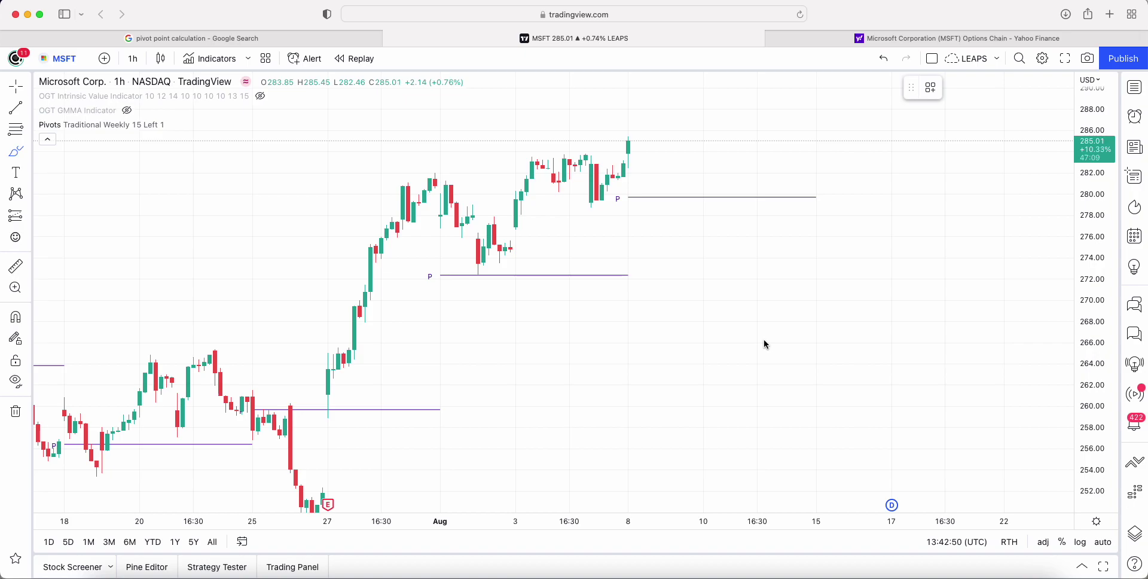
Switch to the Google results for pivot point calculation and examine the formulas for the pivot point and its support and resistance levels
scroll(764, 344, "up", 1)
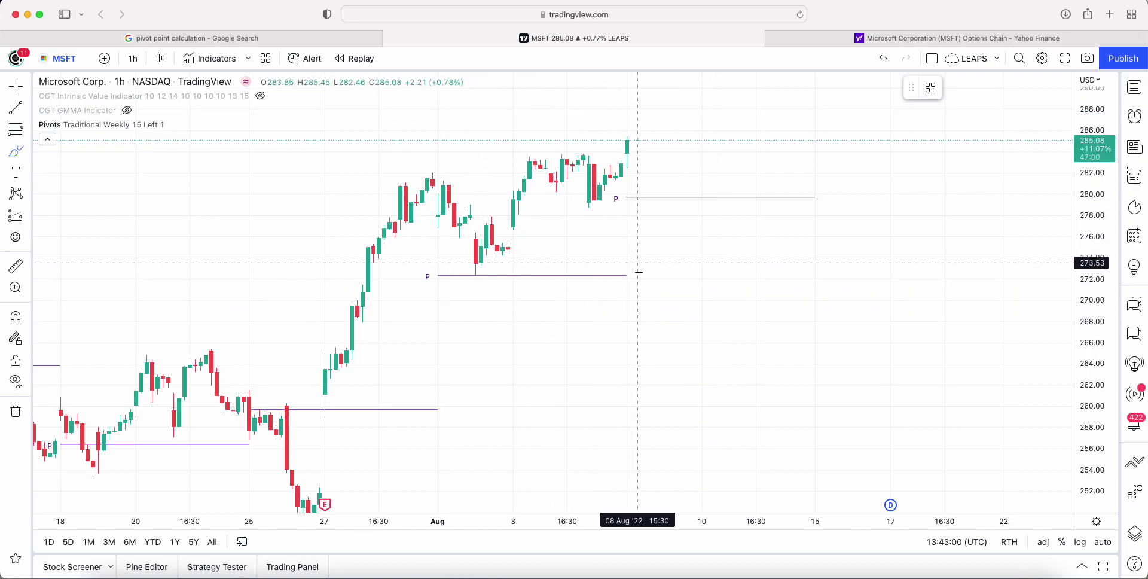
left_click(268, 43)
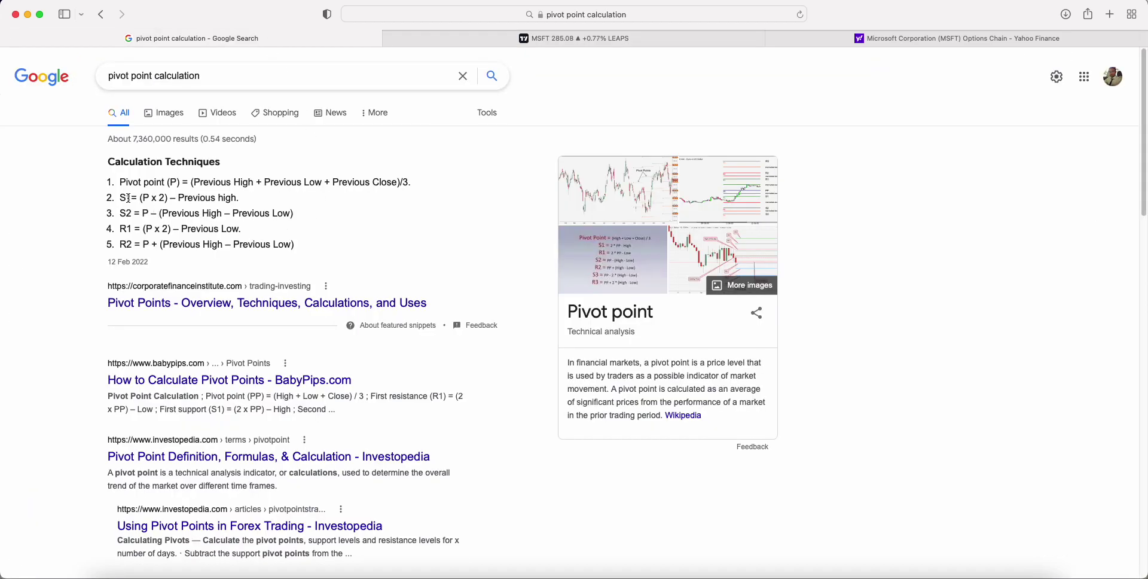
left_click_drag(122, 181, 178, 182)
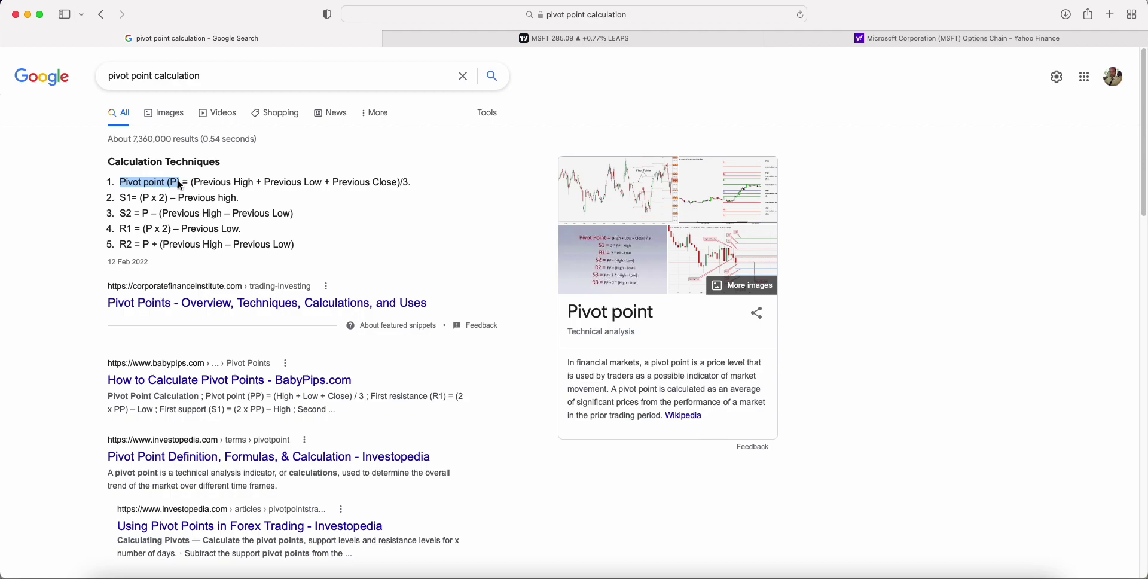
left_click_drag(123, 206, 124, 241)
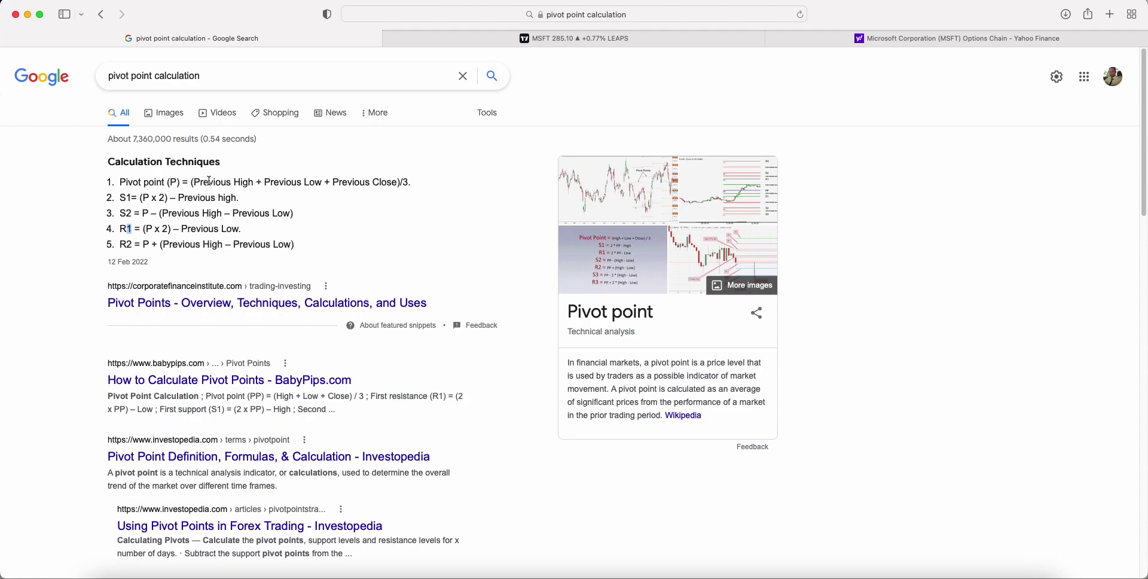
left_click_drag(200, 181, 389, 182)
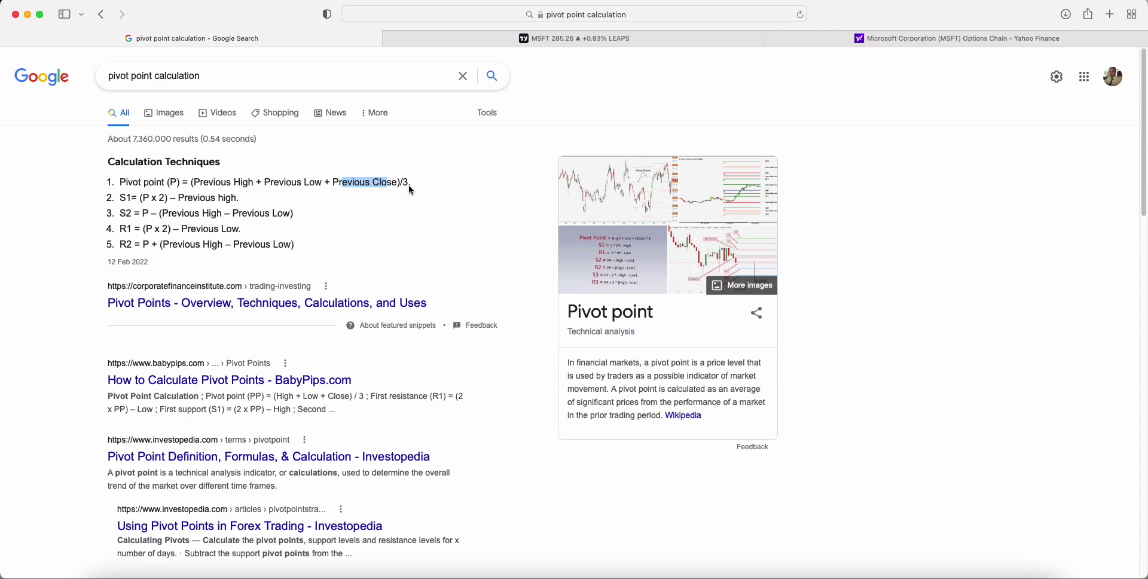
Return to the MSFT chart and search the indicator library for "pivot"
left_click(569, 39)
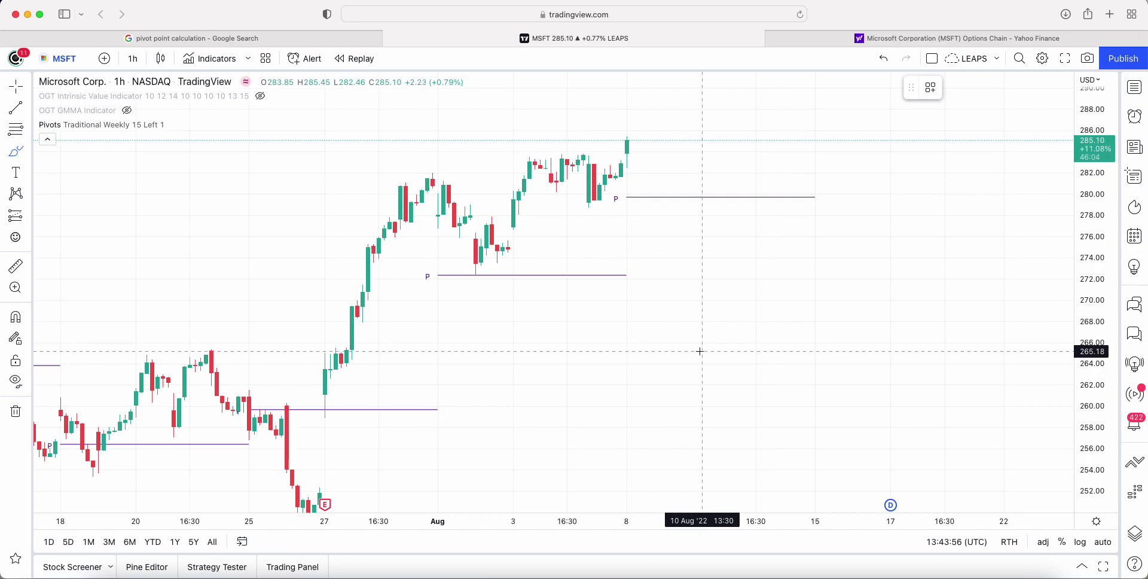
left_click(616, 357)
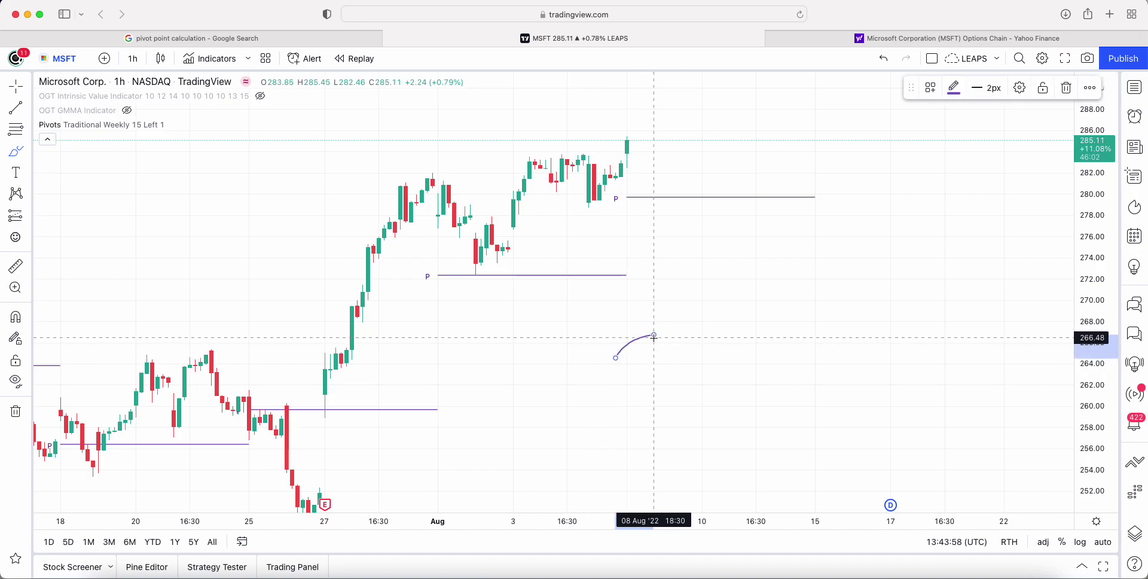
key("Escape")
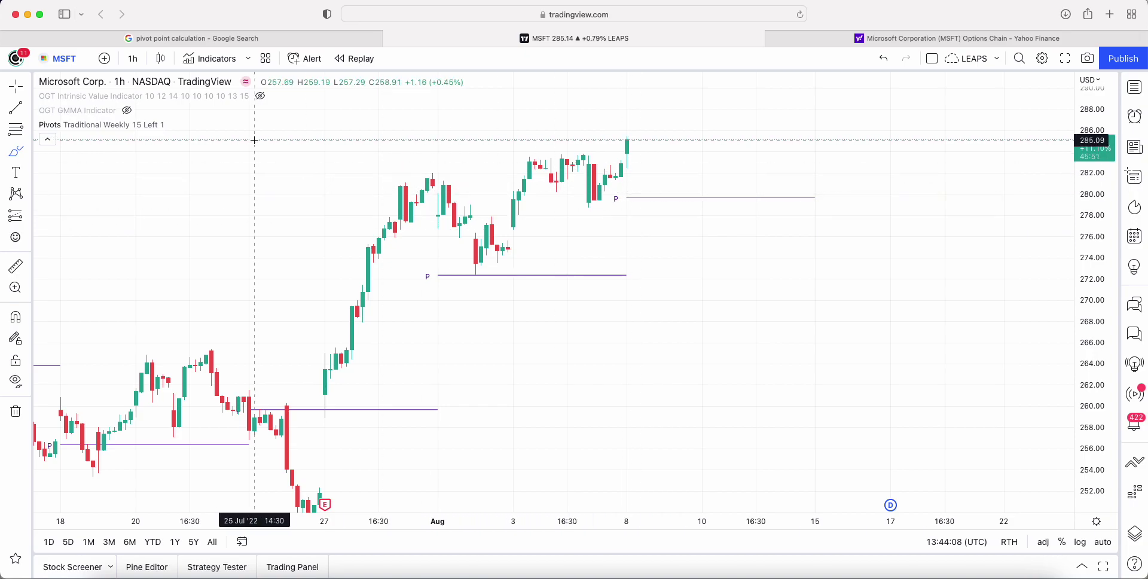
left_click(213, 68)
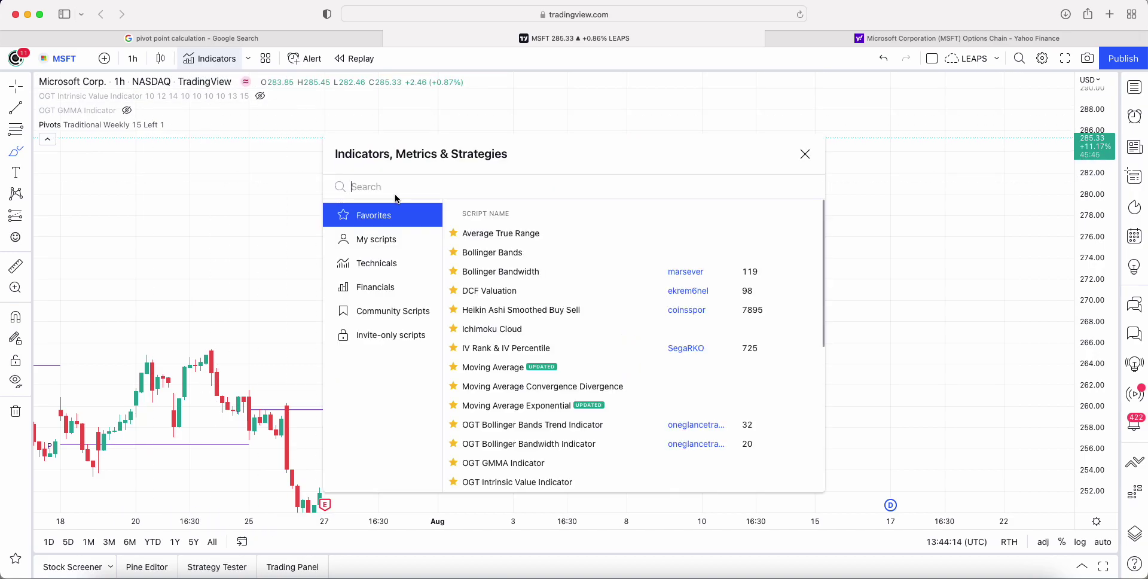
type("pivot")
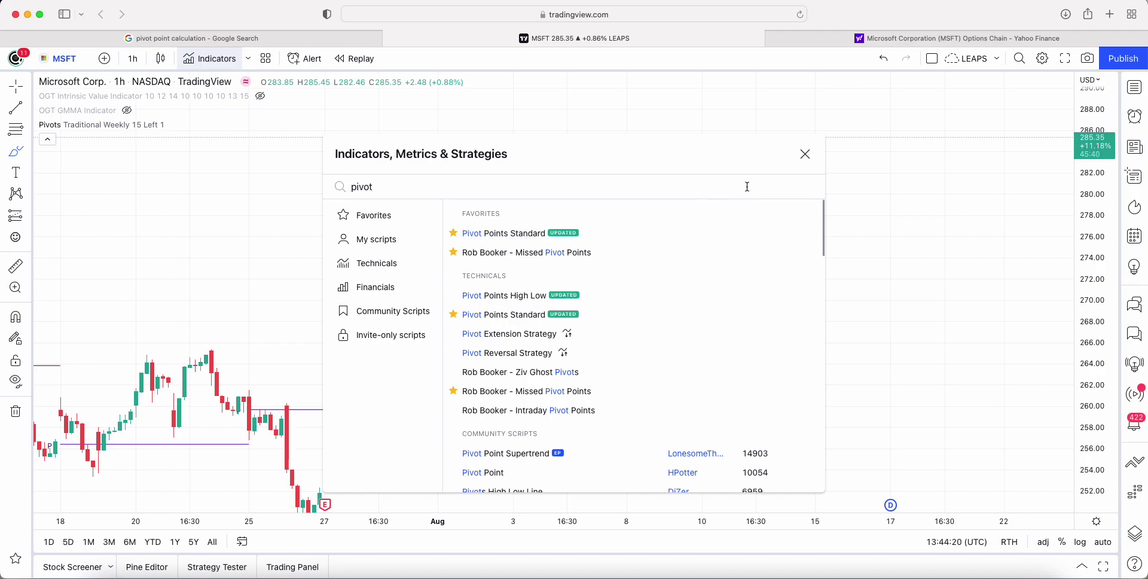
left_click(803, 162)
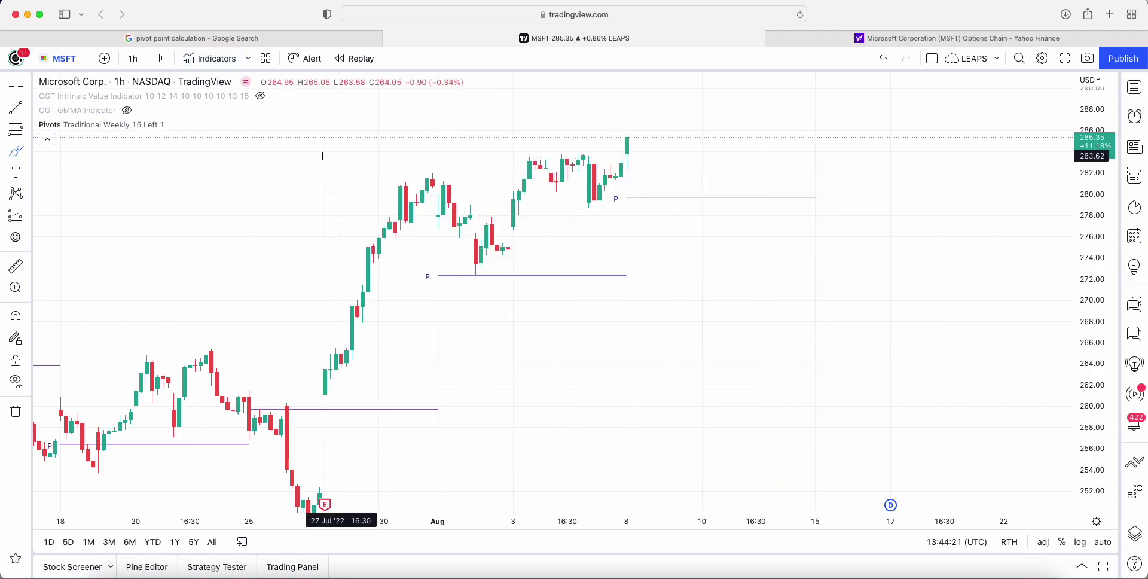
Review the Pivots indicator's type, timeframe, label and level settings, choosing the Traditional type and accepting them
double_click(91, 126)
left_click(486, 267)
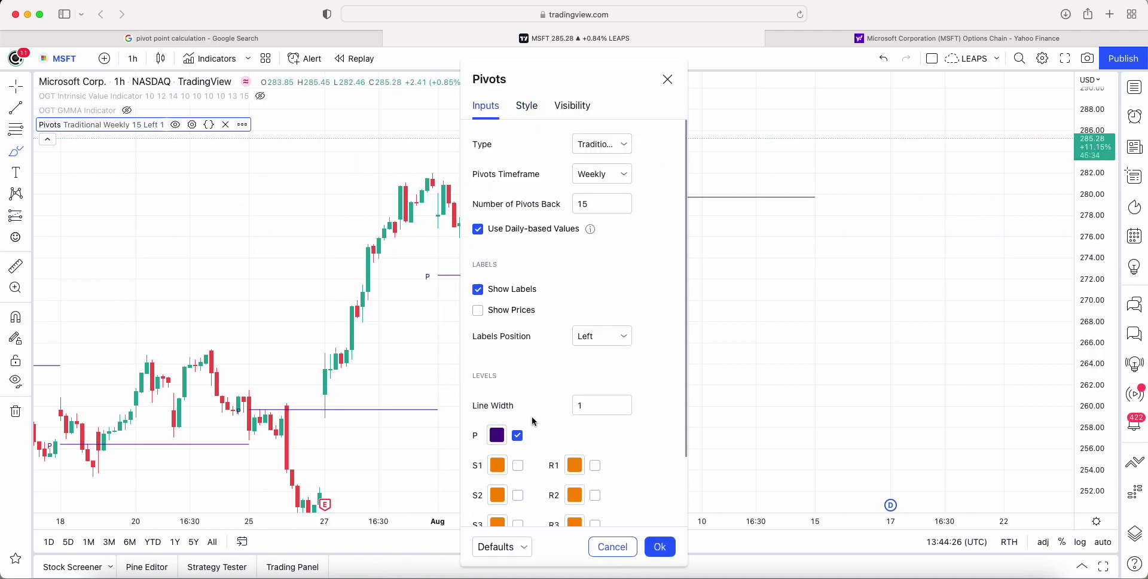
left_click(622, 145)
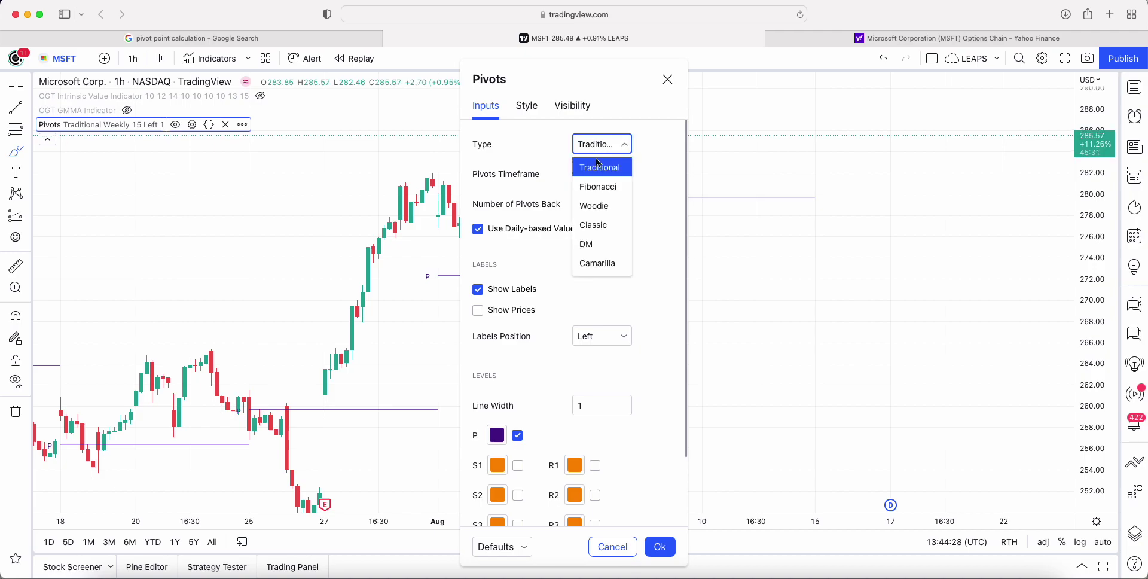
left_click(593, 168)
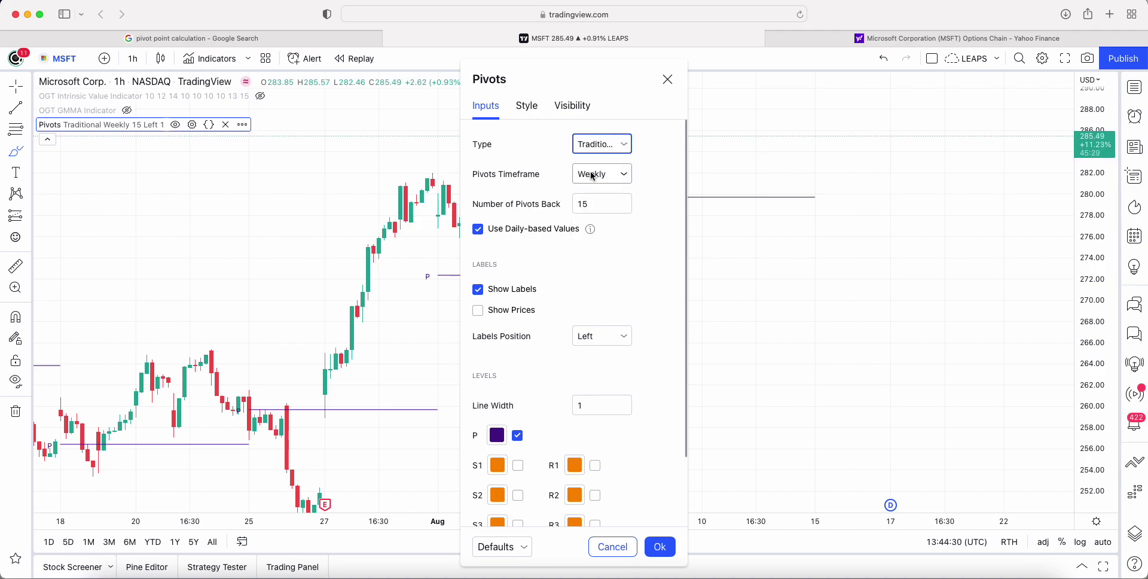
left_click(606, 175)
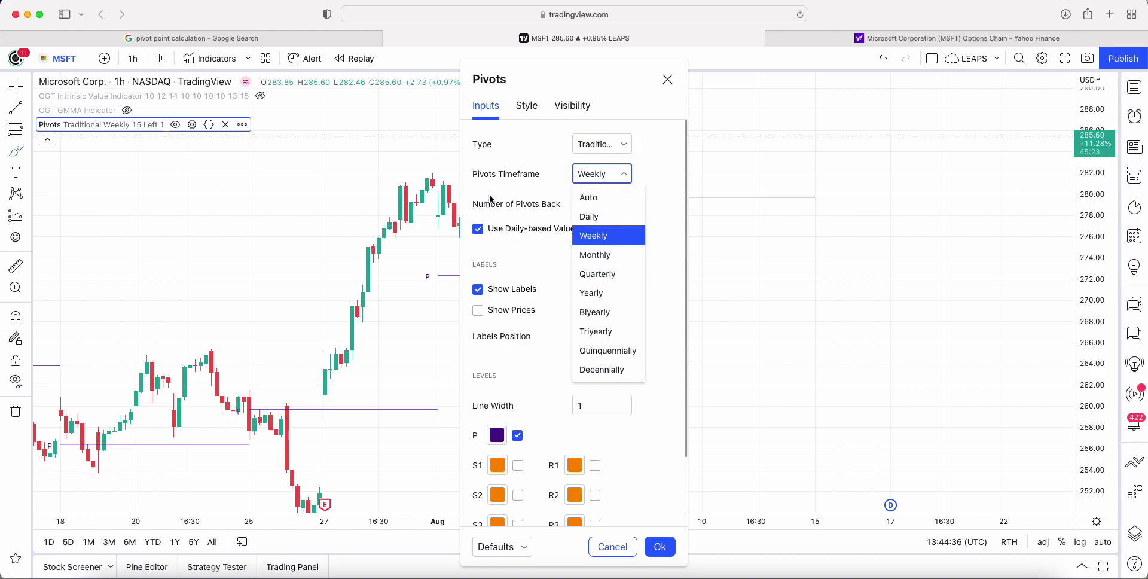
left_click(508, 180)
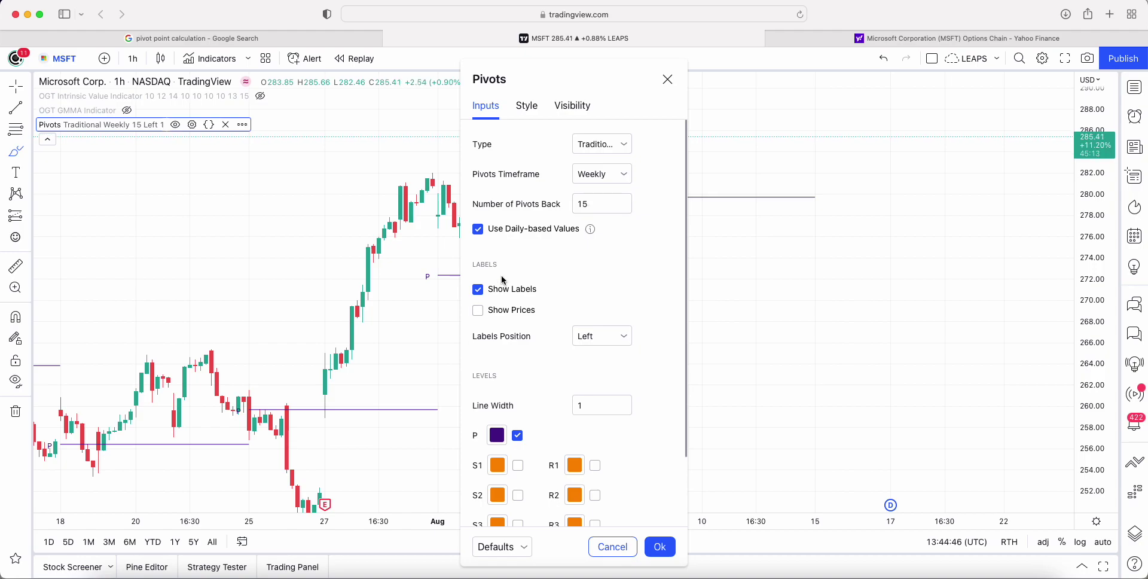
scroll(508, 366, "down", 3)
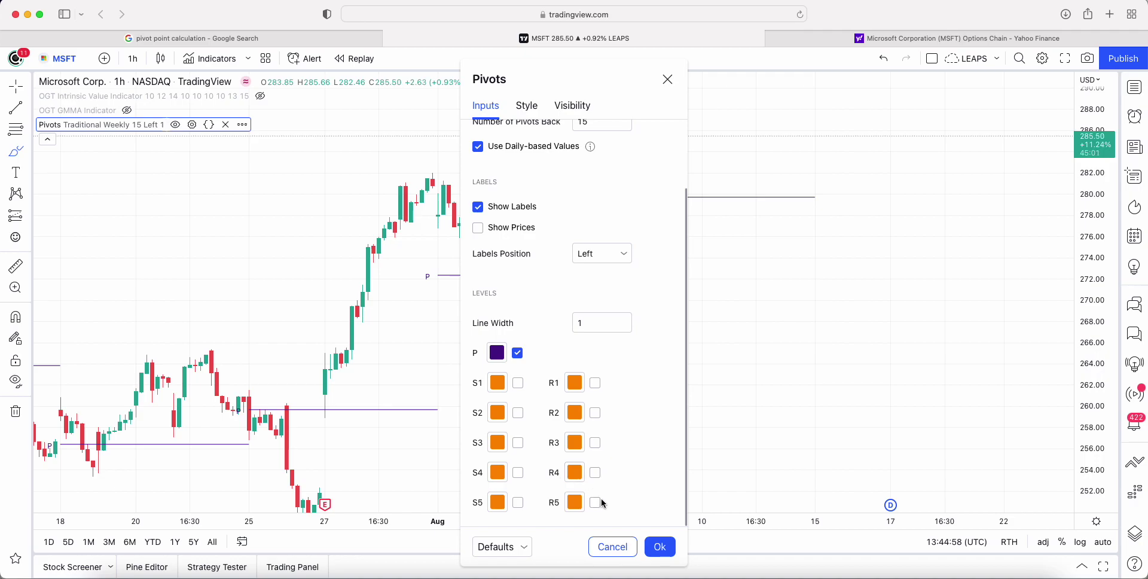
left_click(660, 546)
Bring the mid-June to late-July candles into view to examine the earlier weekly pivot lines
left_click_drag(459, 370, 498, 342)
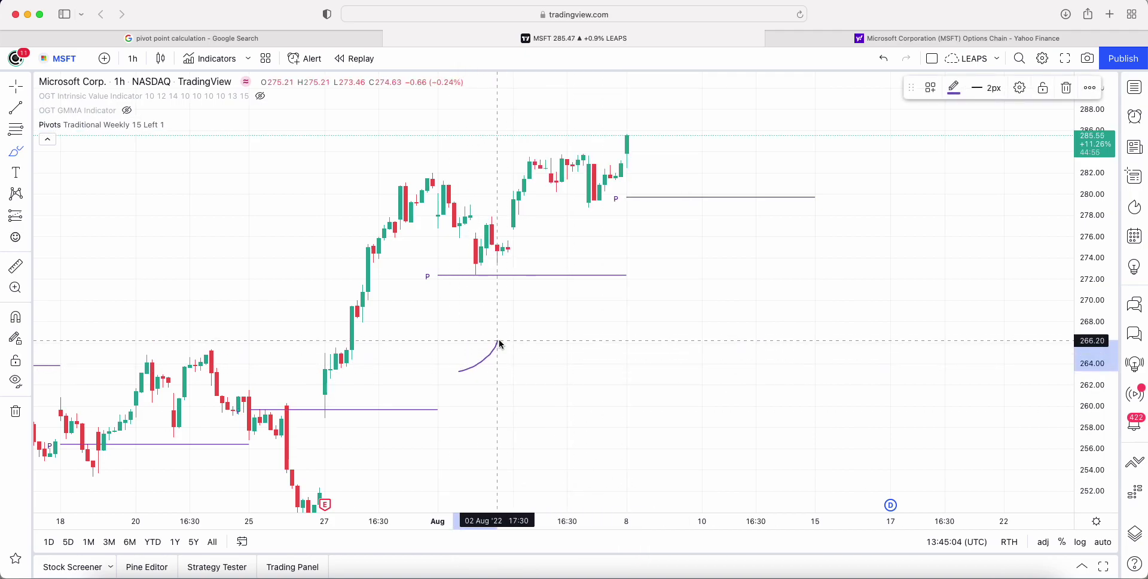
key("super+z")
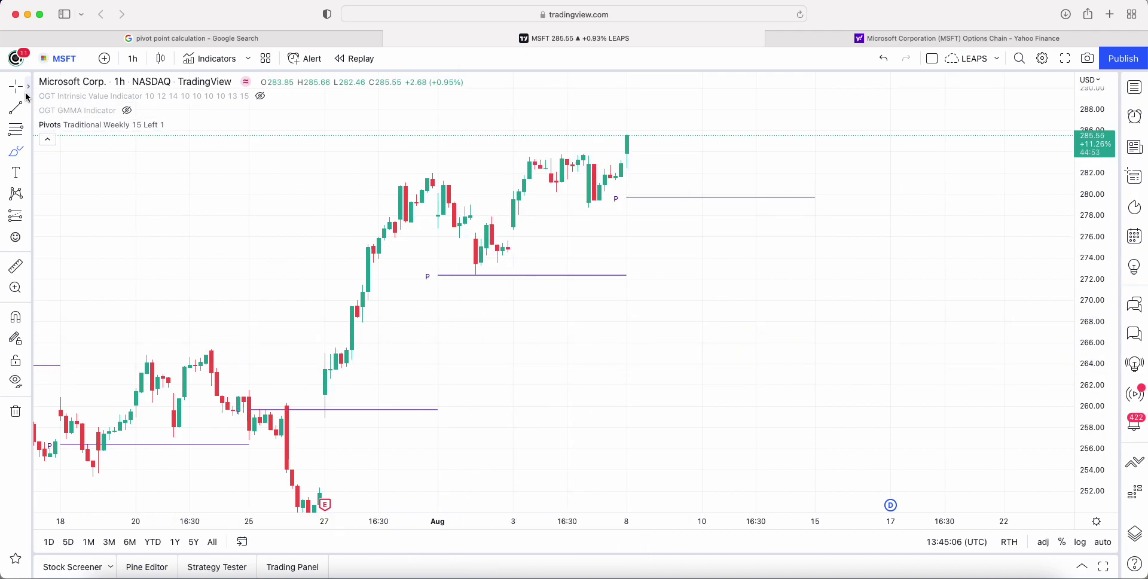
left_click_drag(465, 358, 621, 316)
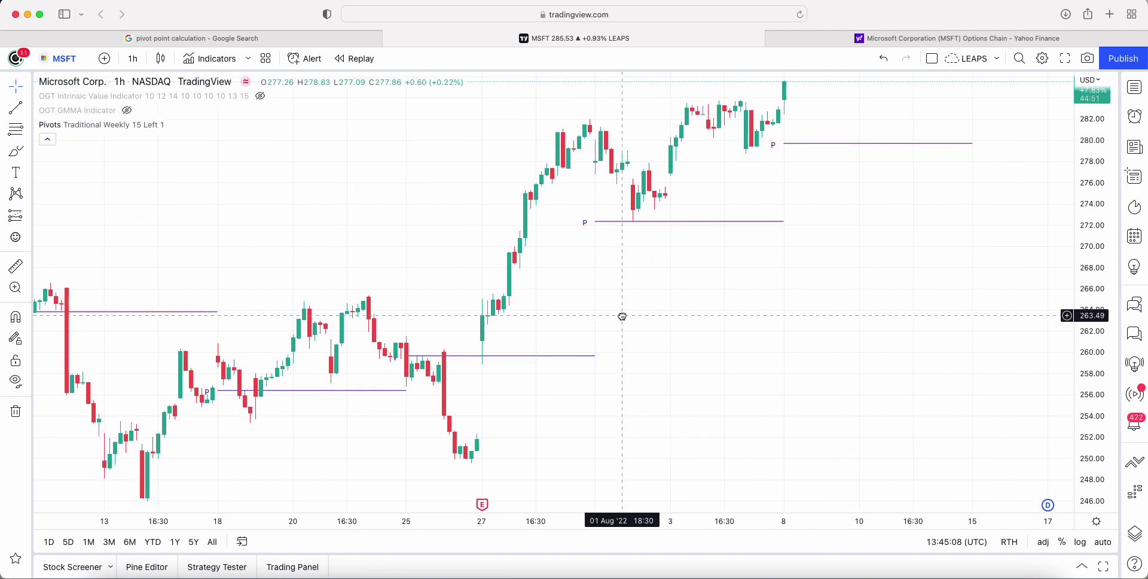
mouse_move(129, 99)
left_click_drag(177, 282, 636, 211)
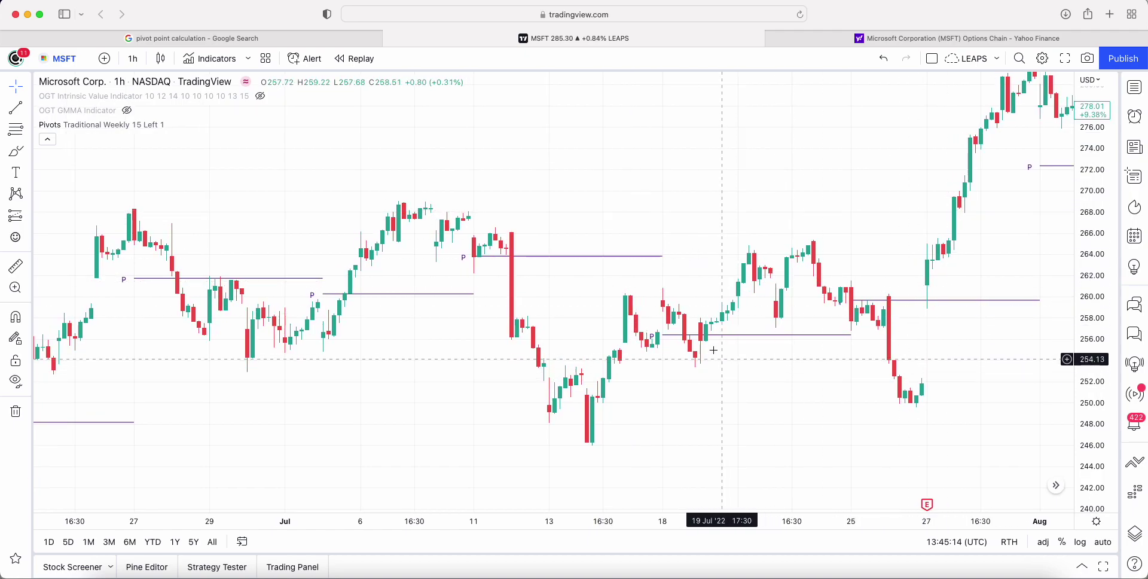
left_click_drag(154, 377, 410, 374)
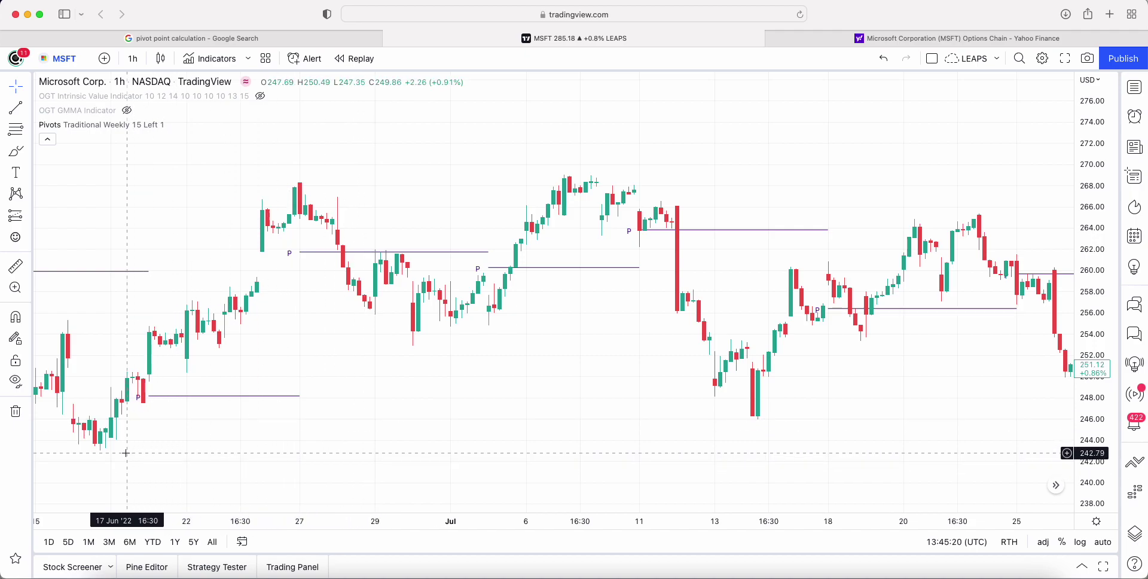
Handwrite "75+" with the Brush below the candles around the start of July
left_click(15, 151)
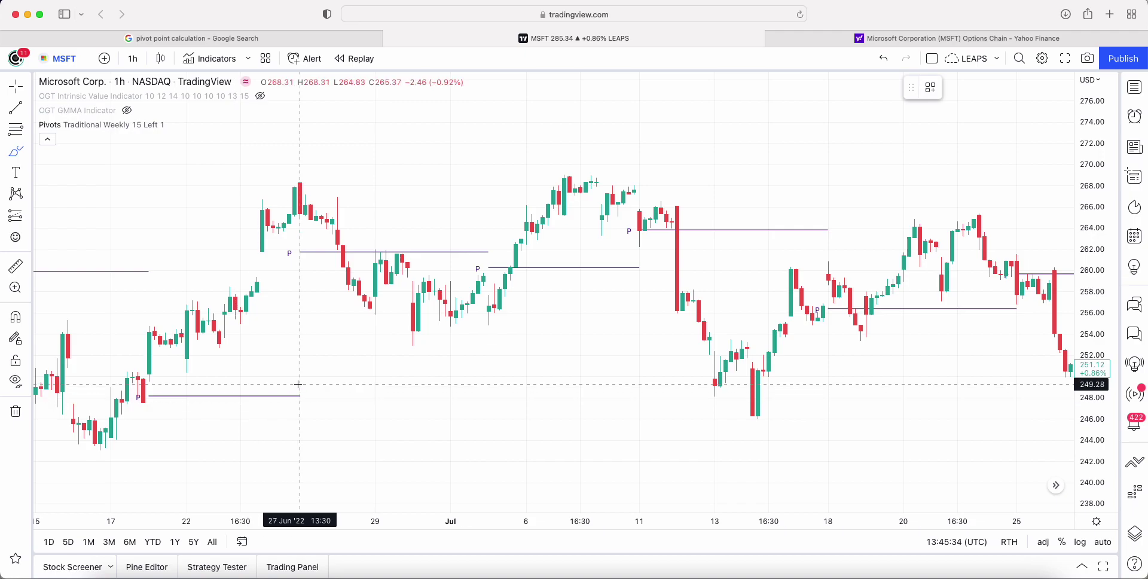
mouse_move(358, 363)
left_mouse_down()
mouse_move(386, 399)
mouse_move(419, 386)
mouse_move(433, 397)
mouse_move(395, 406)
left_mouse_up()
mouse_move(466, 380)
left_mouse_down()
mouse_move(462, 399)
mouse_move(489, 389)
left_mouse_up()
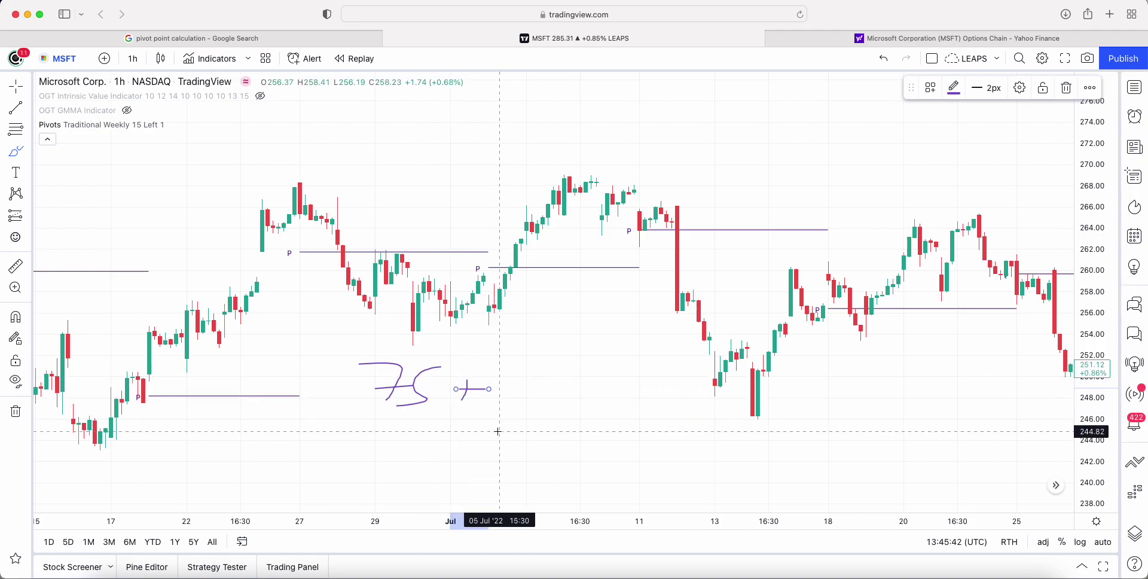
Circle the weekly pivot line that ends on 27 June with the Brush and undo all the brush marks
mouse_move(155, 388)
left_mouse_down()
mouse_move(215, 388)
mouse_move(150, 390)
left_mouse_up()
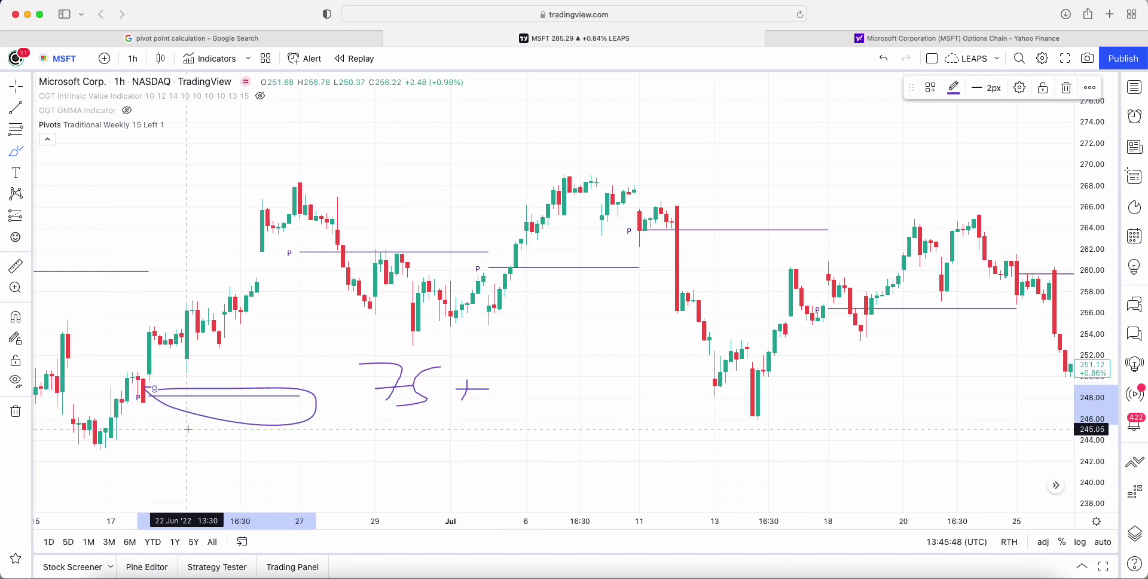
key("super+z")
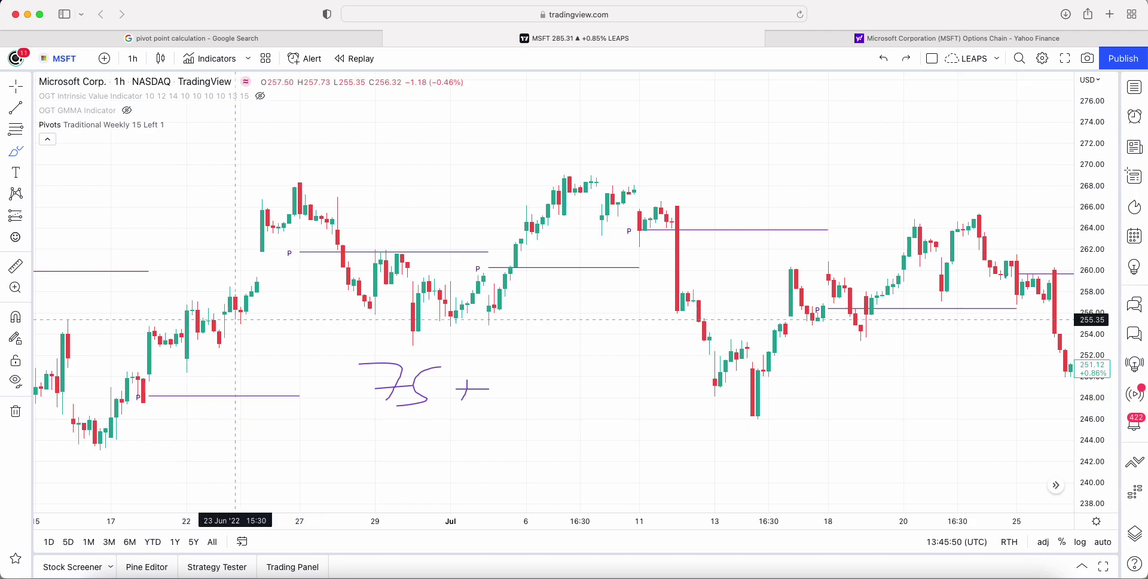
key("super+z")
key("super+z")
key("super+z")
key("super+z")
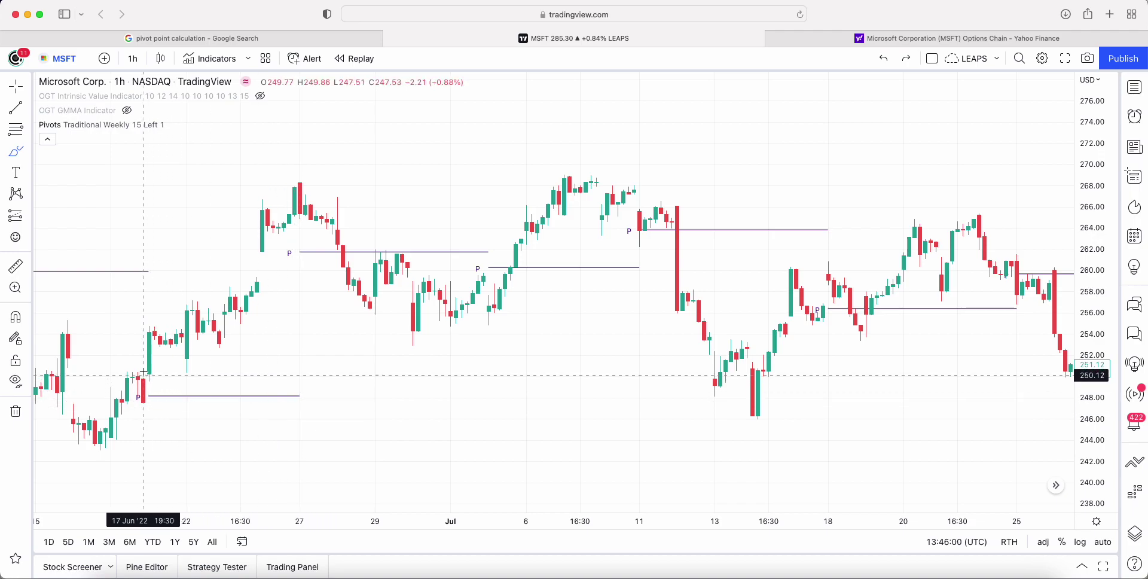
mouse_move(153, 389)
left_mouse_down()
mouse_move(337, 392)
mouse_move(165, 388)
left_mouse_up()
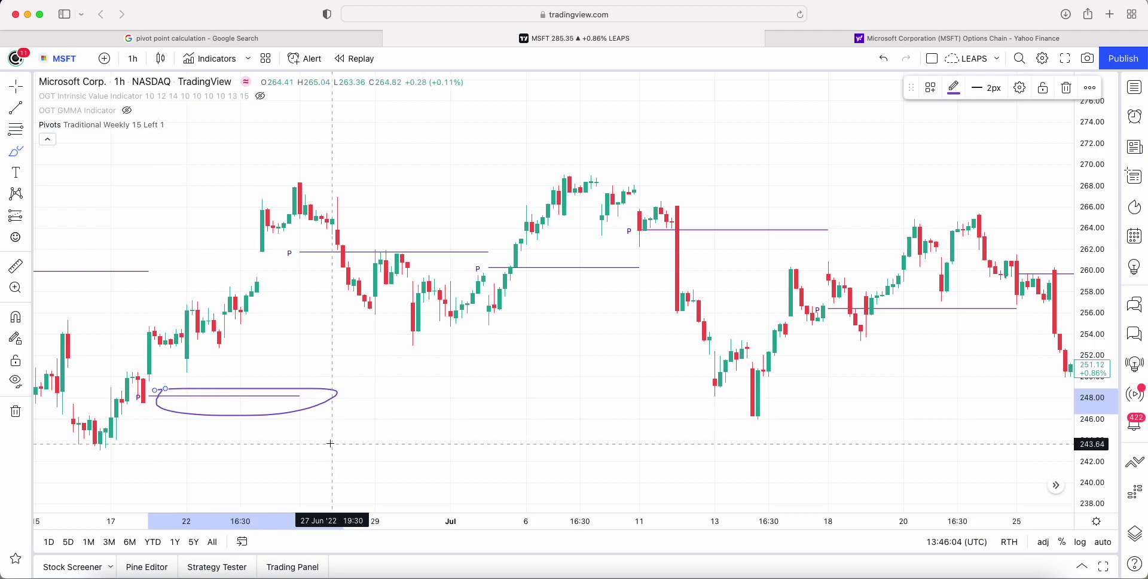
key("super+z")
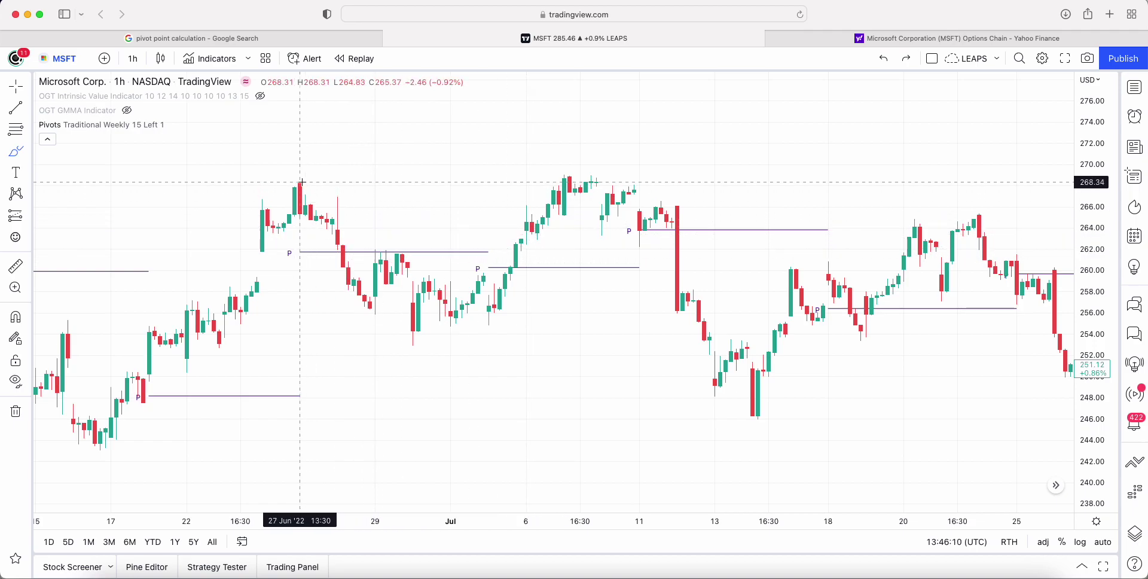
Mark pivot touches with the Brush: a down arrow from 27 June, a line under the subsequent low, an up arrow on 5 July and a circle on 11 July
left_click_drag(307, 189, 336, 254)
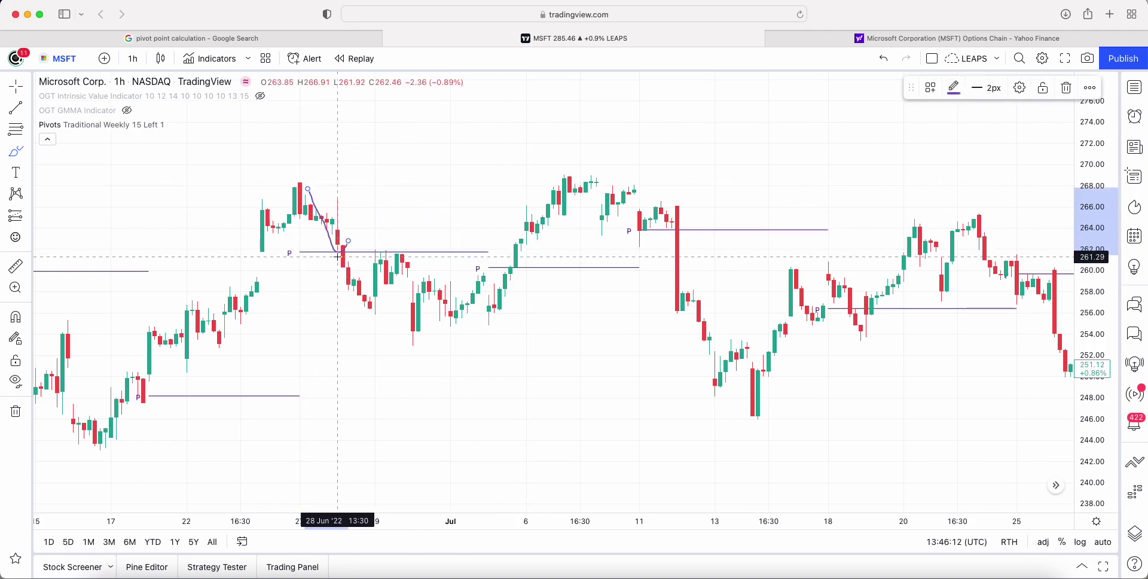
left_click_drag(425, 341, 390, 341)
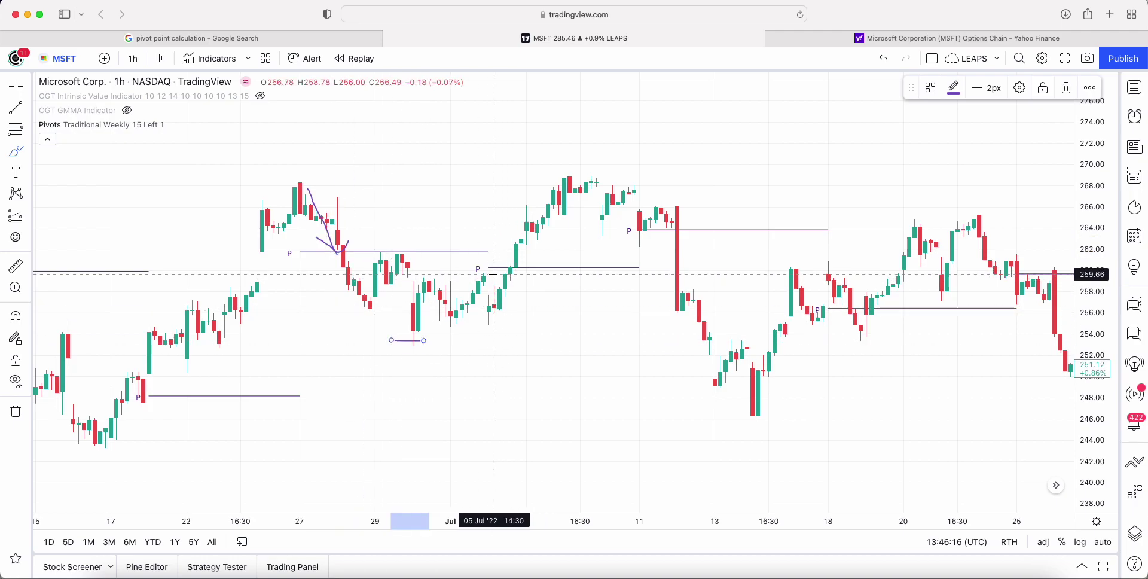
left_click_drag(488, 308, 506, 273)
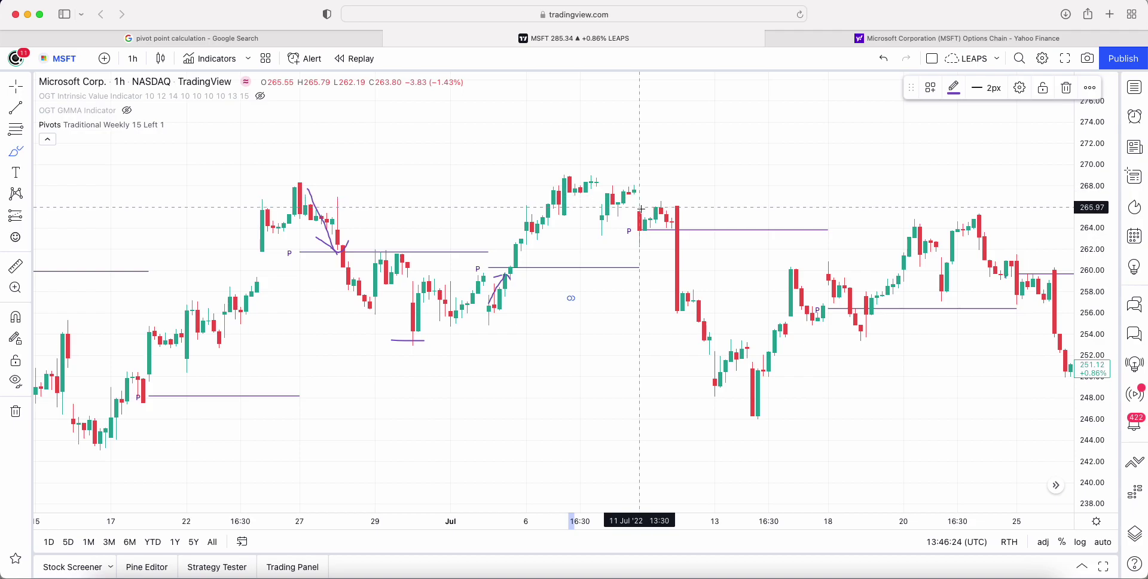
mouse_move(632, 223)
left_mouse_down()
mouse_move(628, 236)
mouse_move(649, 227)
left_mouse_up()
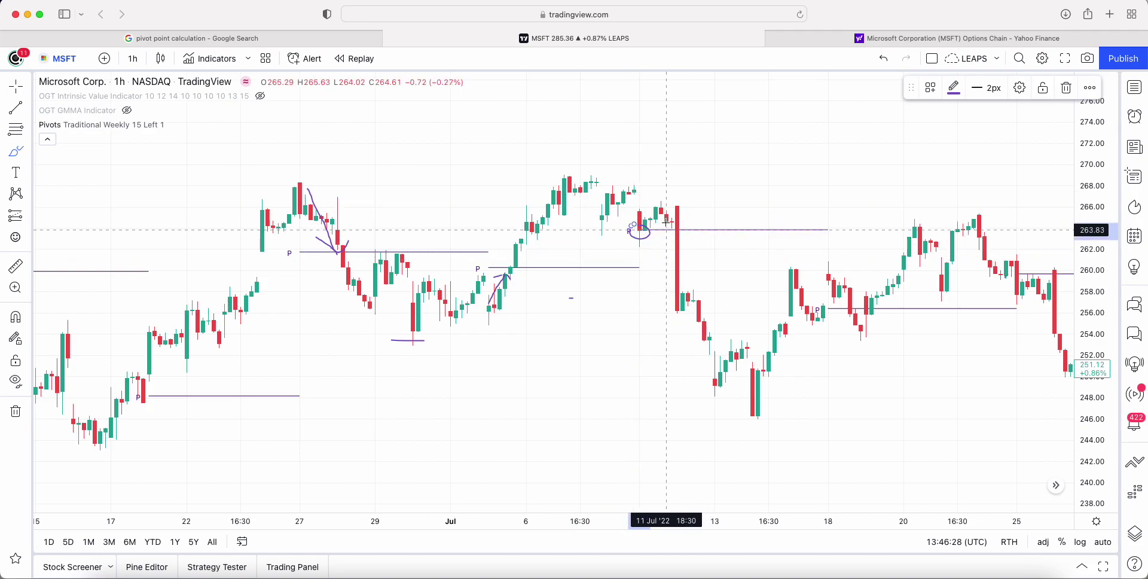
Remove all brush drawings from the MSFT chart while keeping the indicators
mouse_move(178, 100)
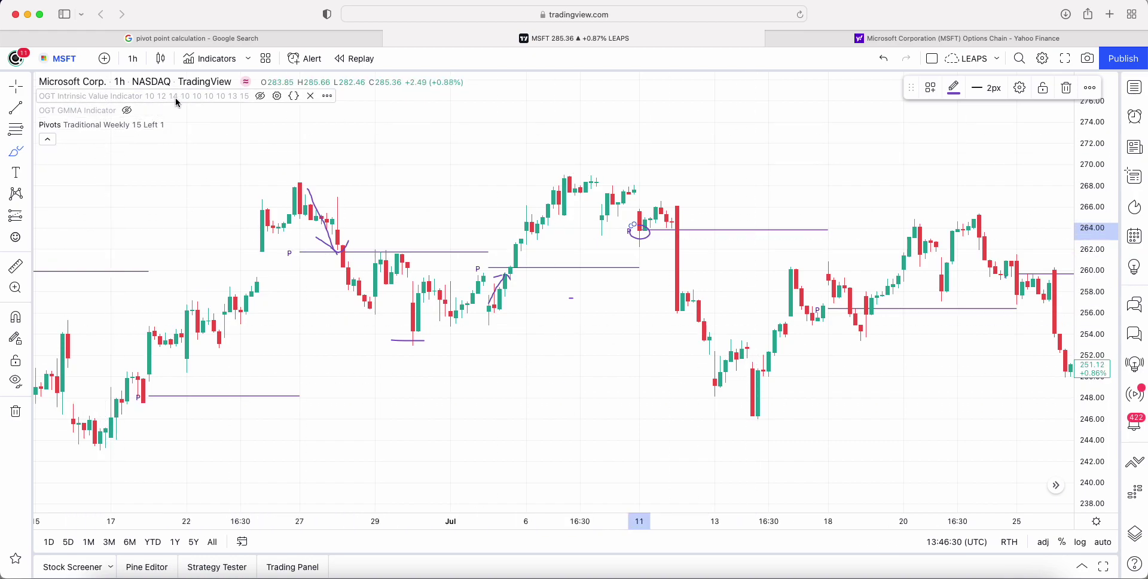
right_click(414, 415)
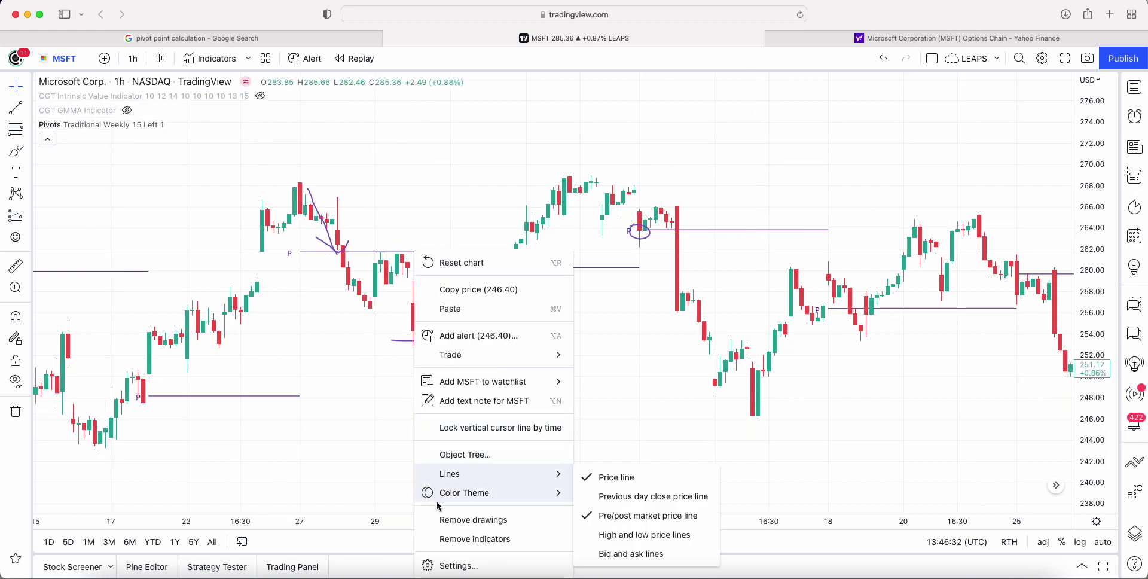
left_click(461, 520)
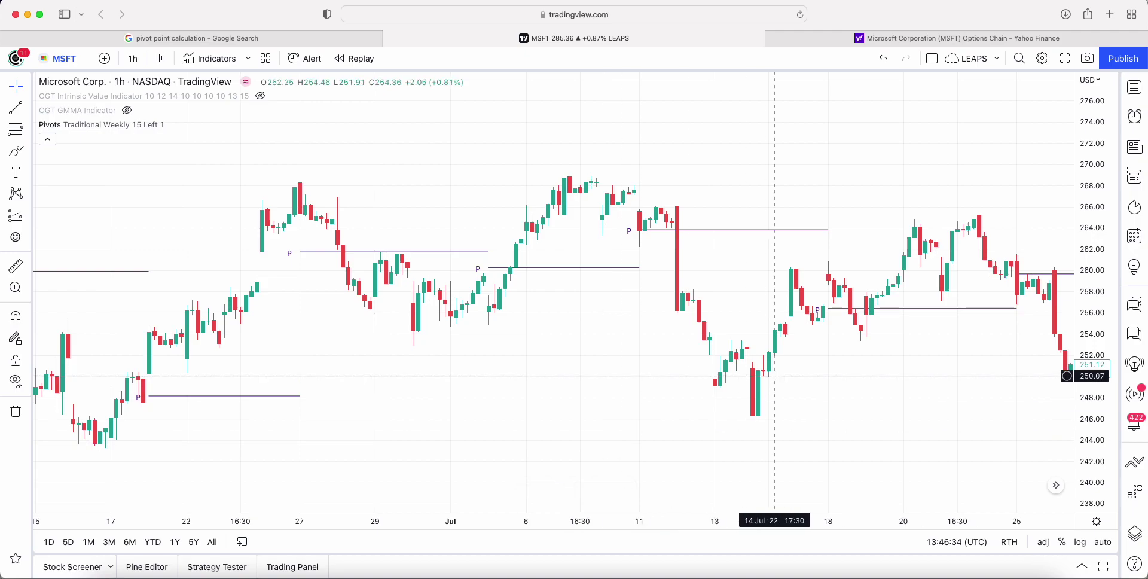
Circle the price touches on the 18 July and 25 July weekly pivot lines with the Brush, and undo both circles
left_click(26, 86)
left_click_drag(827, 340, 477, 368)
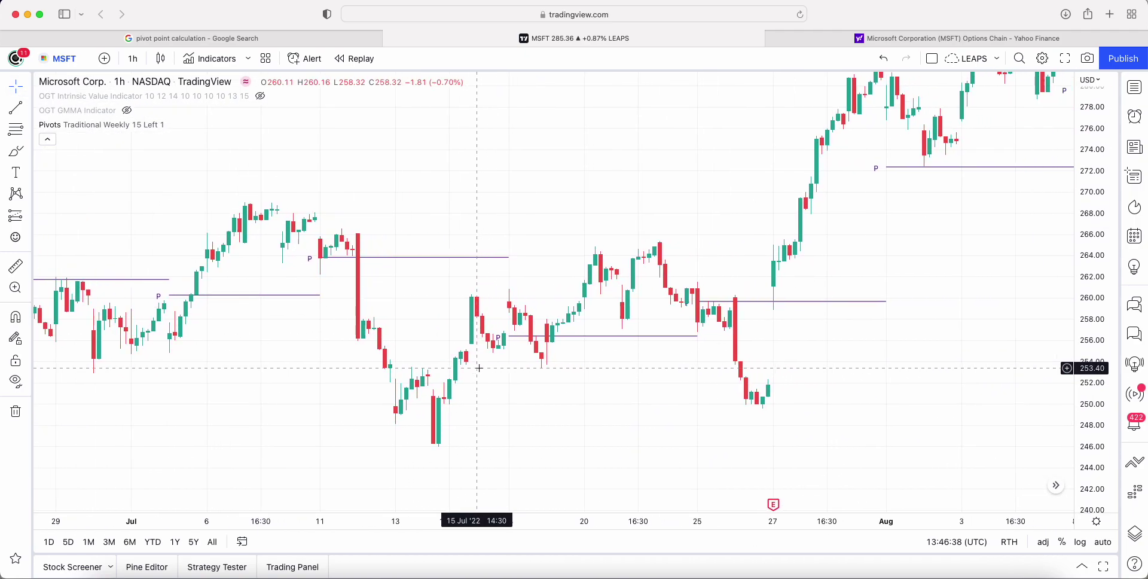
left_click(16, 155)
left_click_drag(541, 314, 558, 321)
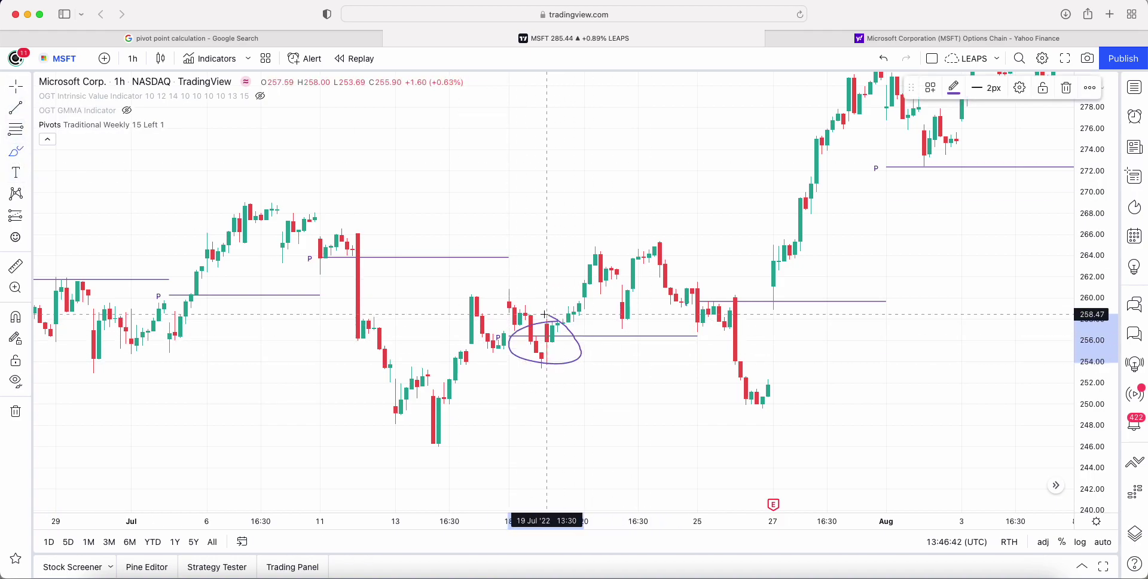
left_click_drag(735, 281, 749, 289)
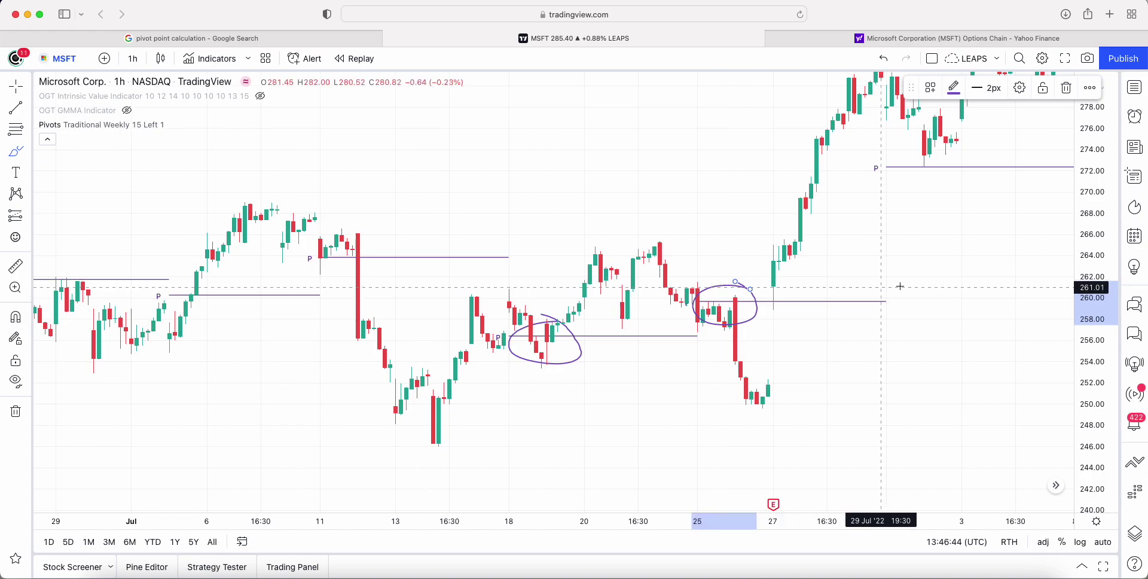
key("super+z")
key("super+z")
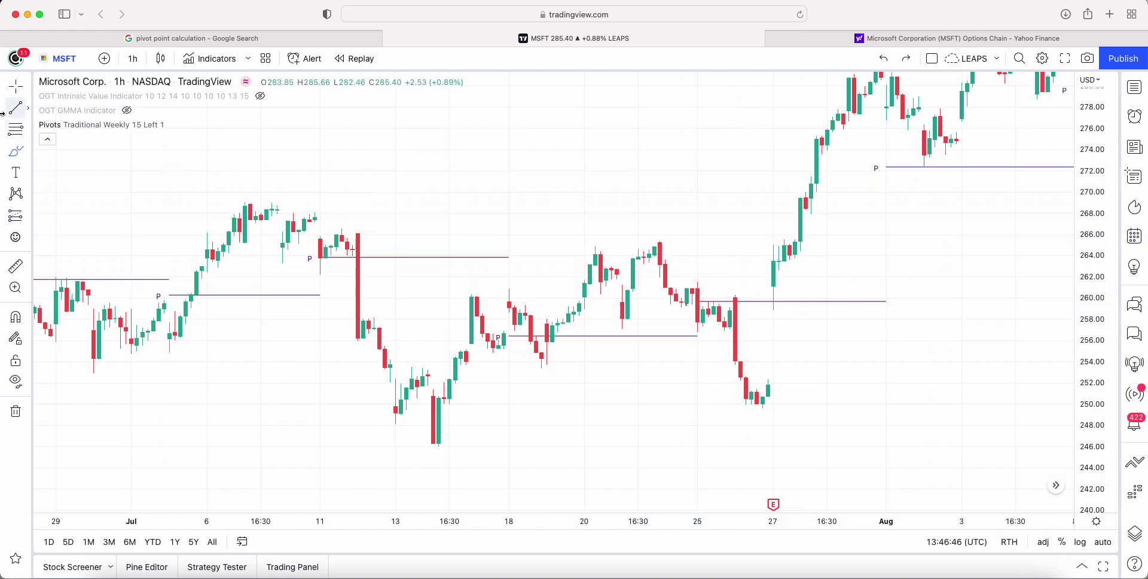
Examine the weekly pivot lines from the 8 August candle back to early June, comparing touched and untouched pivots
left_click(16, 87)
left_click_drag(894, 310, 738, 413)
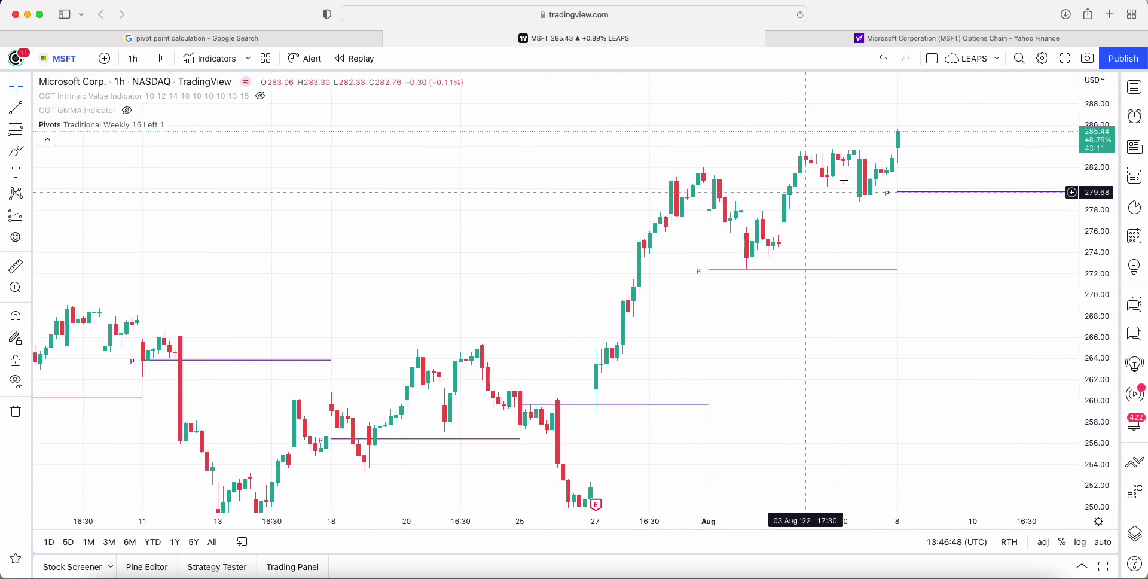
left_click_drag(884, 300, 761, 328)
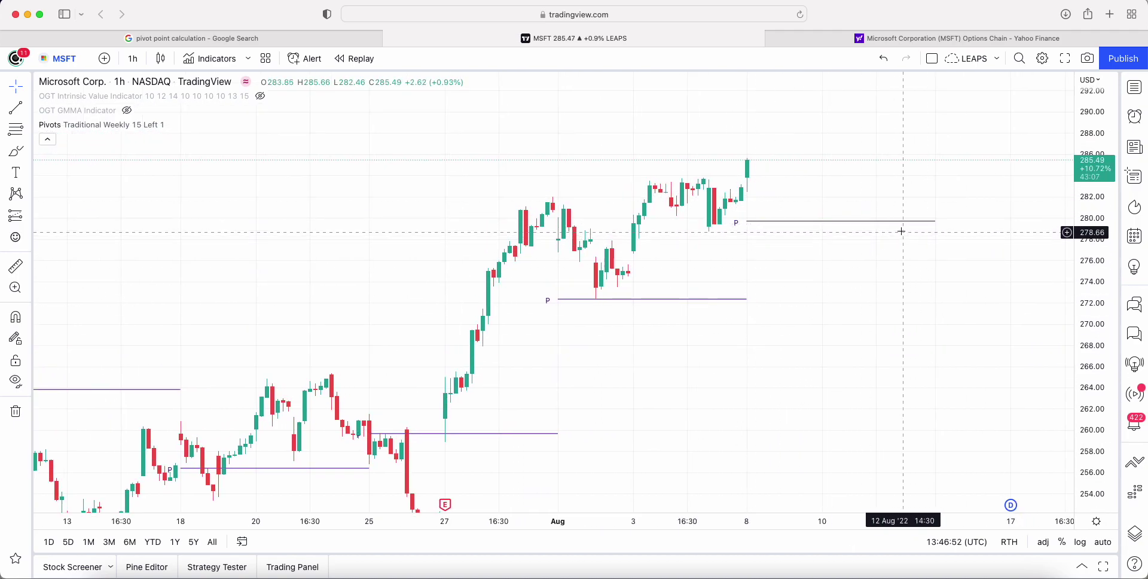
scroll(638, 379, "left", 10)
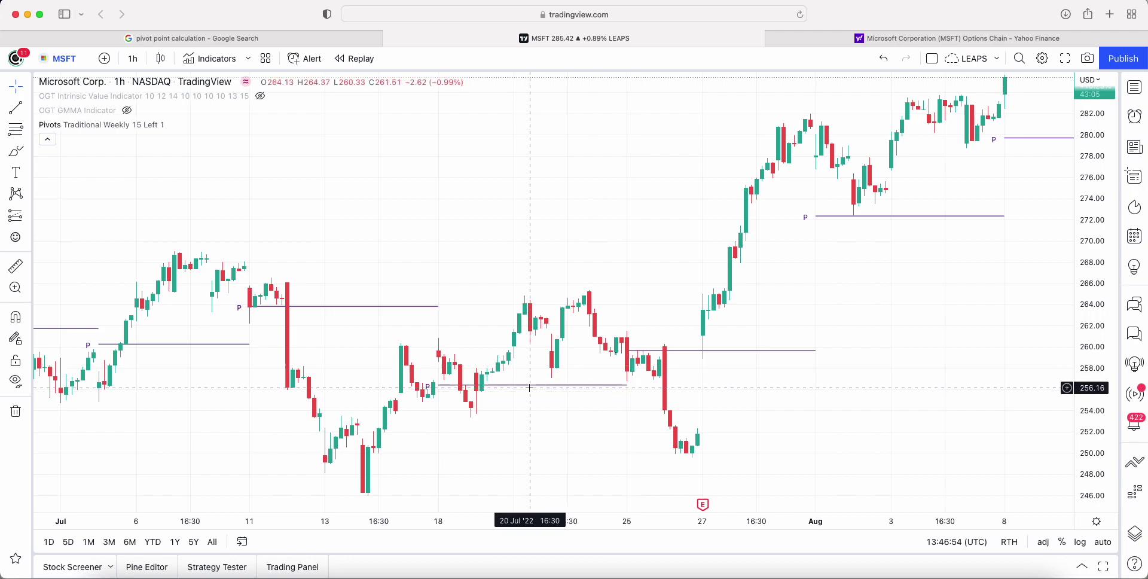
scroll(582, 361, "left", 15)
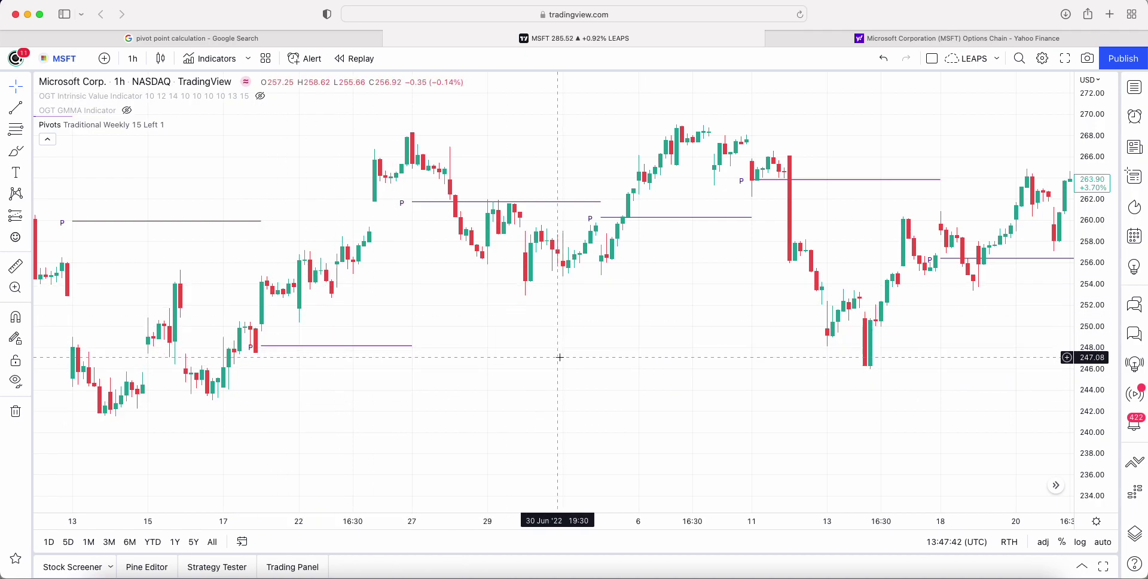
left_click_drag(443, 323, 653, 355)
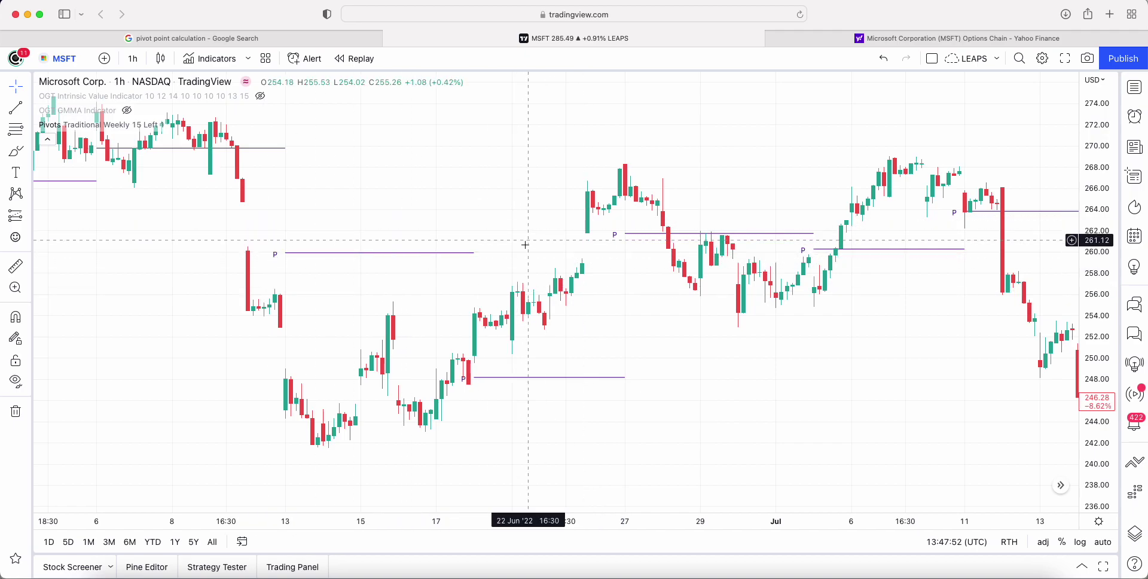
left_click_drag(253, 263, 353, 260)
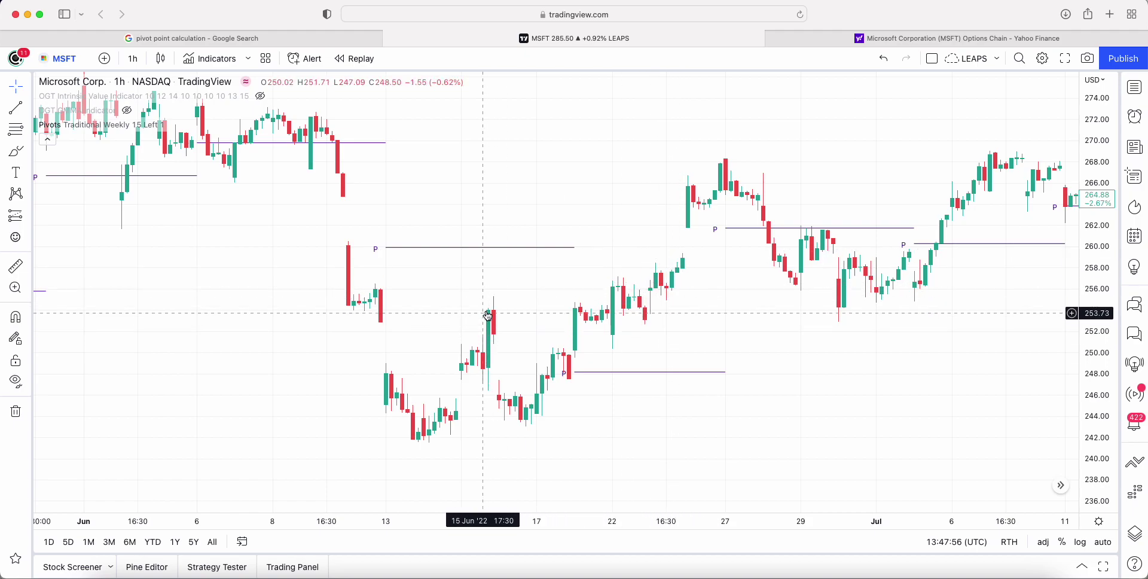
left_click_drag(766, 366, 430, 349)
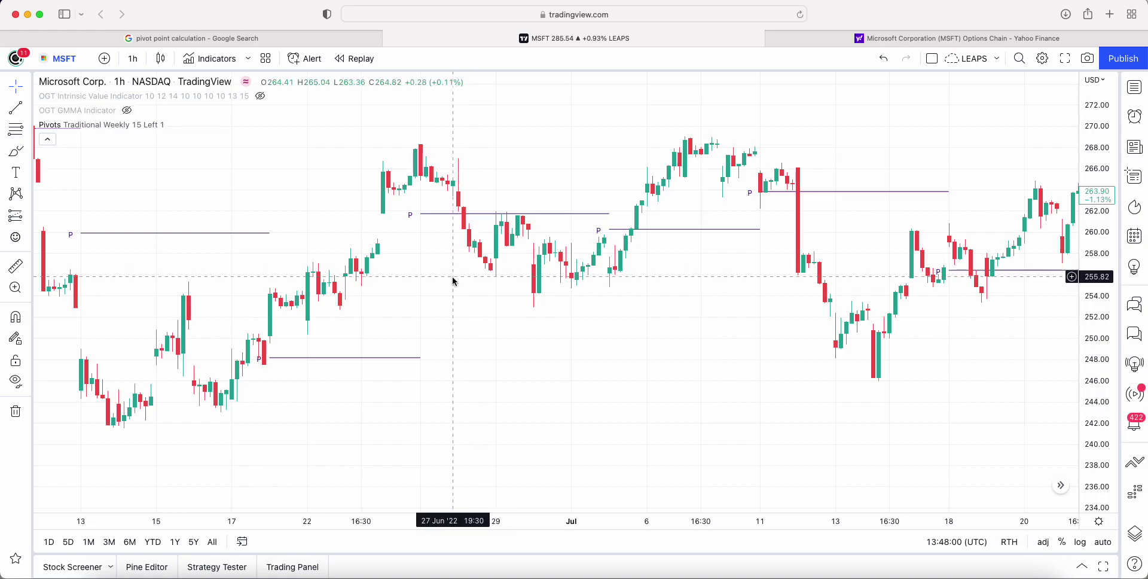
left_click_drag(469, 306, 571, 334)
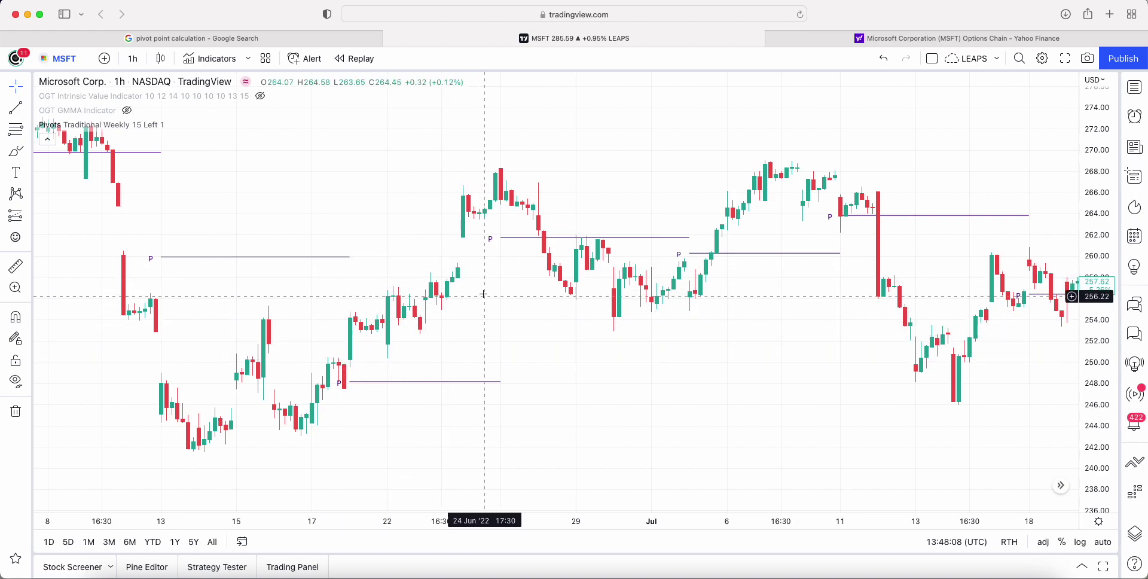
Examine the weekly pivot line starting 8 August alongside the preceding week's candles and pivot line
left_click_drag(684, 369, 354, 410)
left_click_drag(873, 305, 318, 351)
scroll(809, 323, "right", 3)
scroll(808, 323, "up", 1)
left_click_drag(1082, 256, 1081, 160)
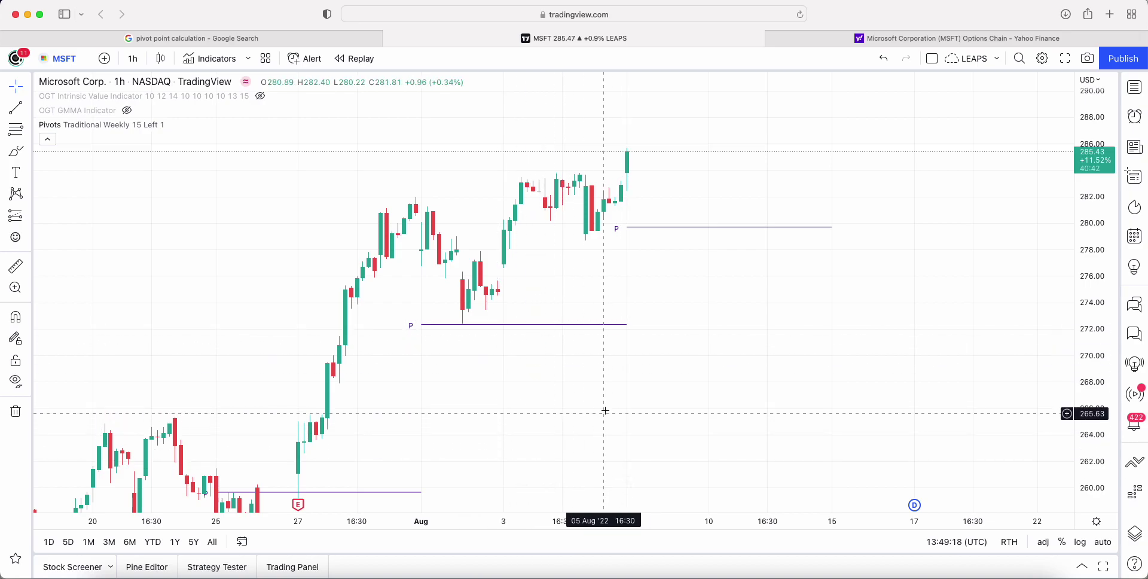
scroll(504, 372, "up", 3)
left_click_drag(505, 347, 287, 404)
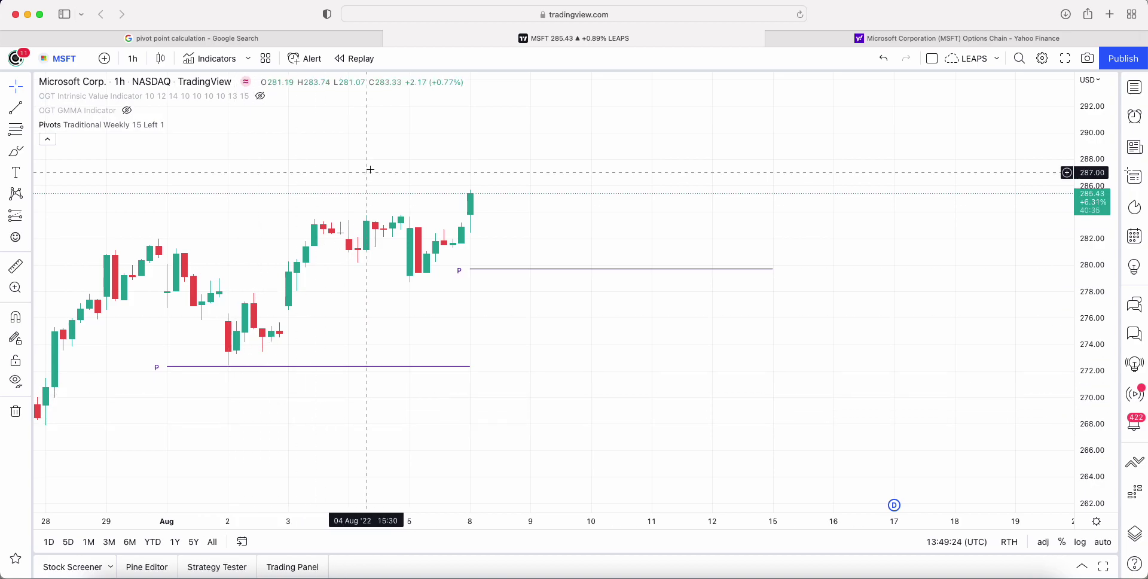
left_click_drag(423, 418, 510, 372)
scroll(510, 372, "down", 1)
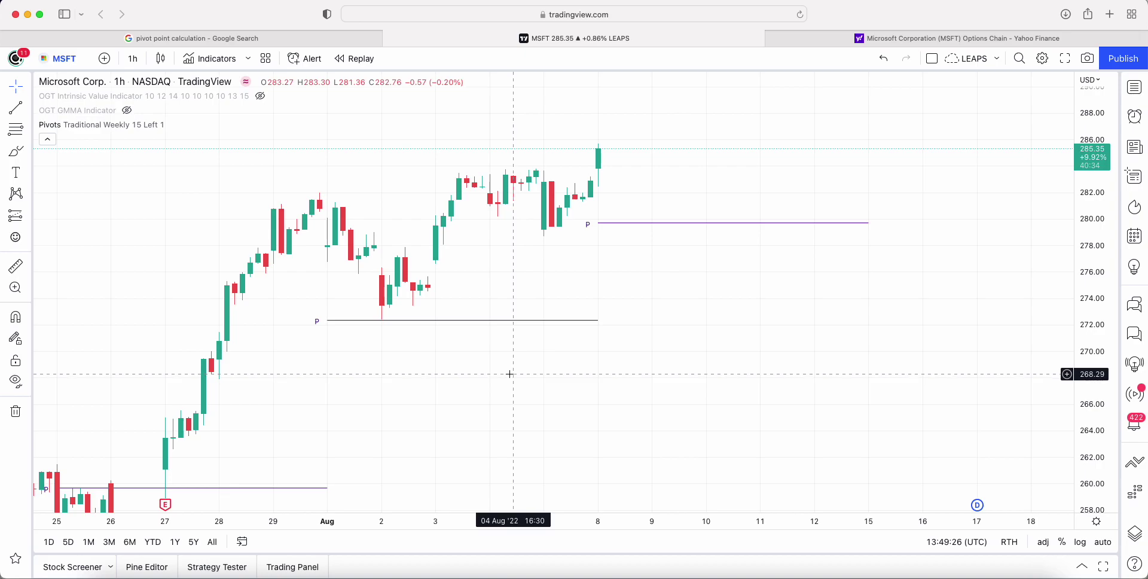
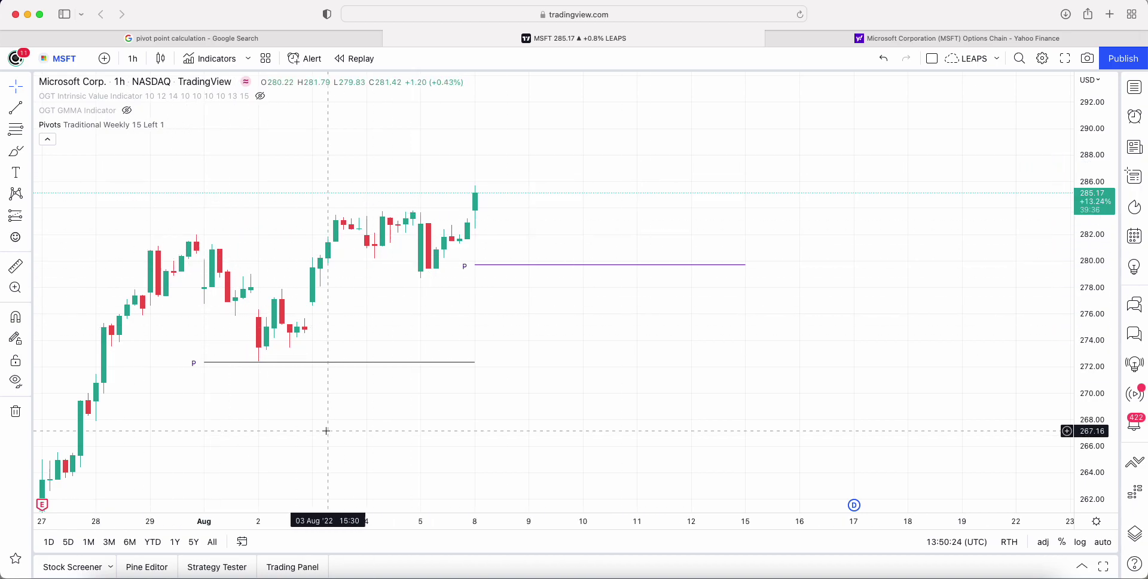
left_click_drag(319, 439, 698, 305)
left_click_drag(691, 220, 397, 456)
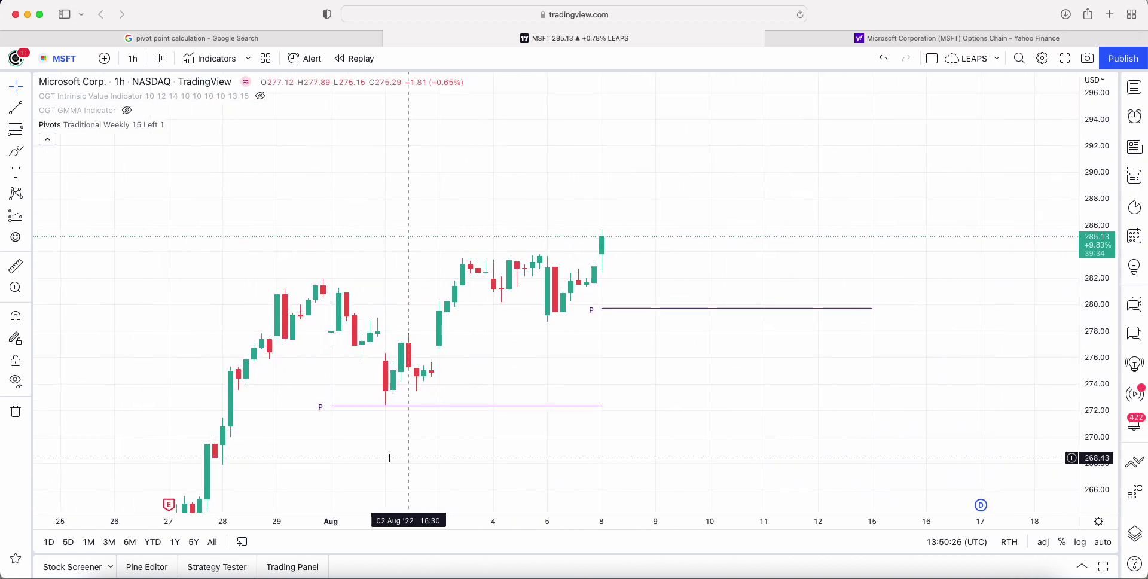
left_click_drag(728, 378, 648, 351)
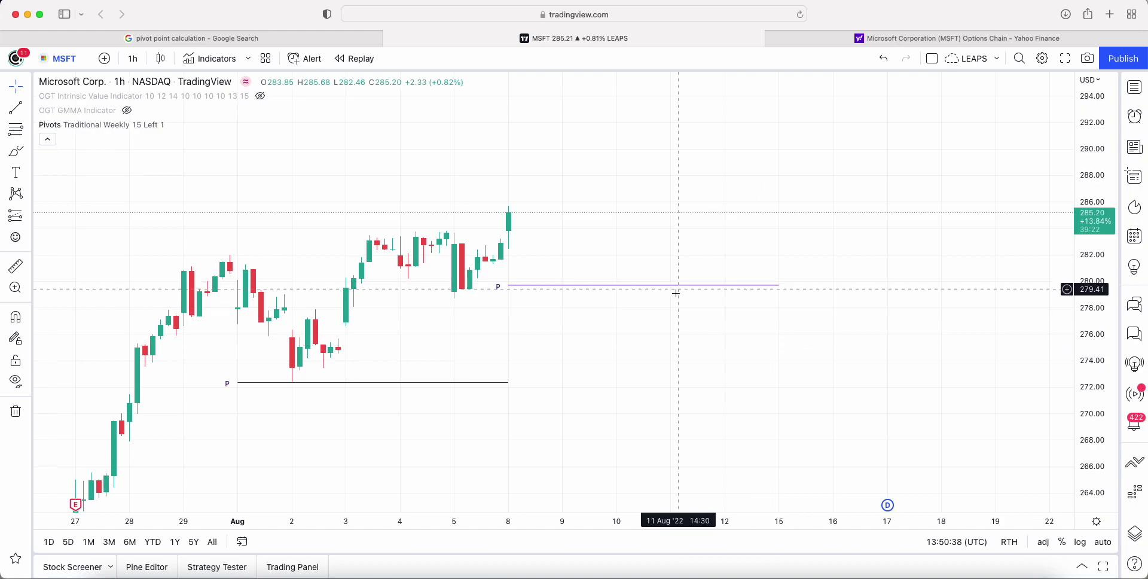
Review how price met the 11, 18 and 25 July weekly pivots, and return to the 8 August pivot line
scroll(597, 287, "left", 10)
scroll(596, 287, "down", 5)
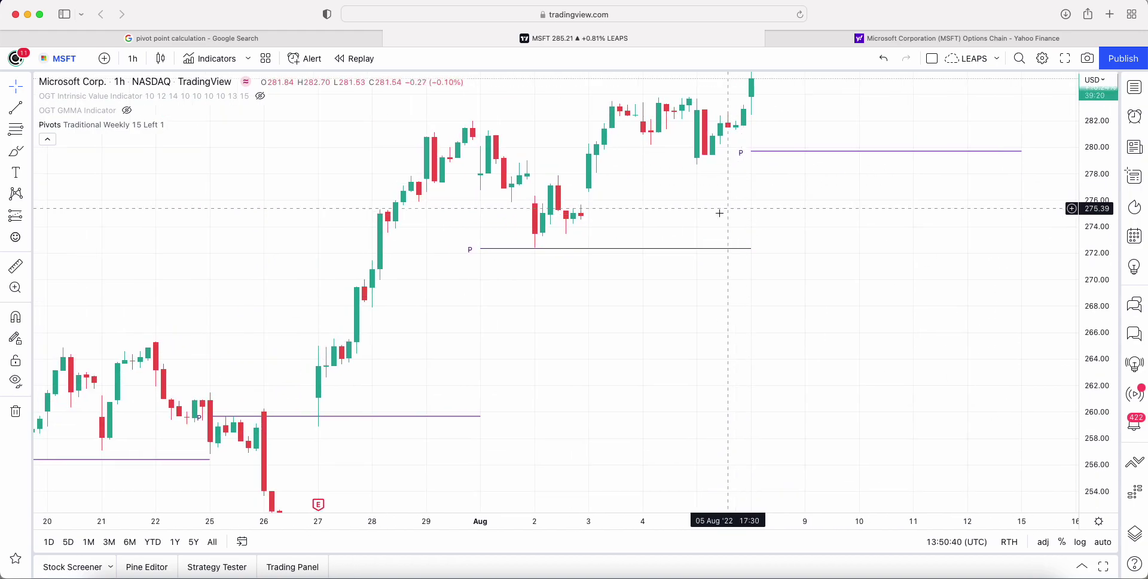
scroll(596, 287, "left", 10)
scroll(597, 287, "down", 3)
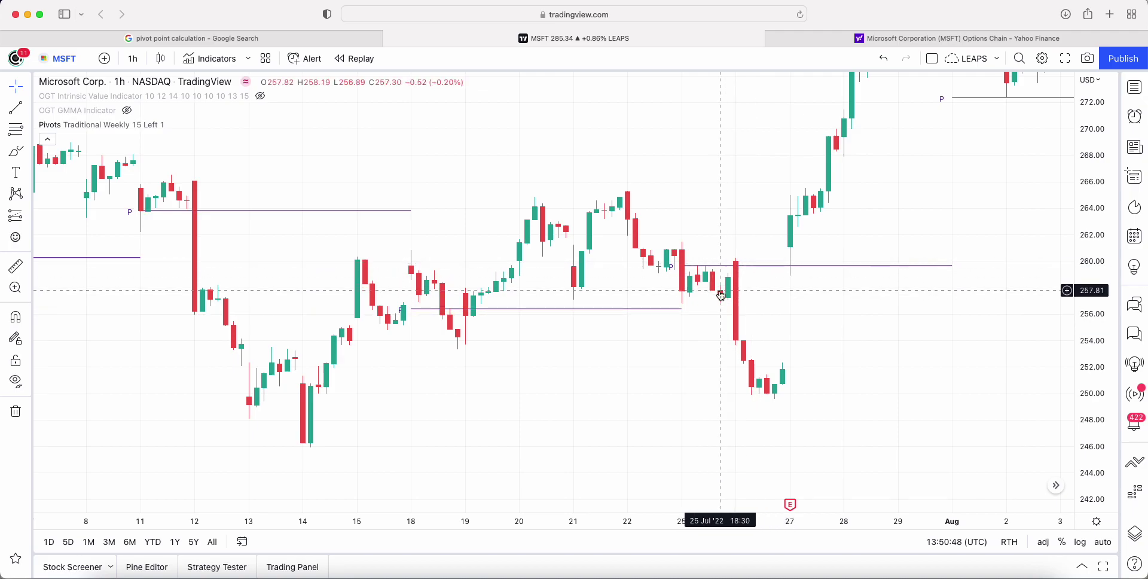
scroll(905, 359, "right", 3)
scroll(905, 359, "up", 2)
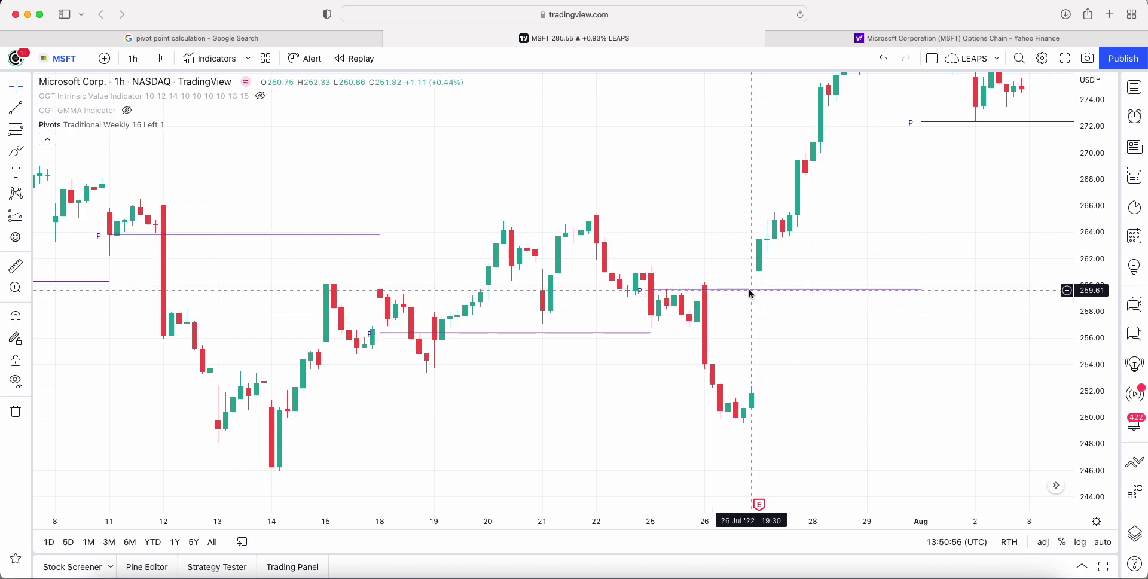
scroll(825, 309, "right", 5)
scroll(825, 310, "up", 2)
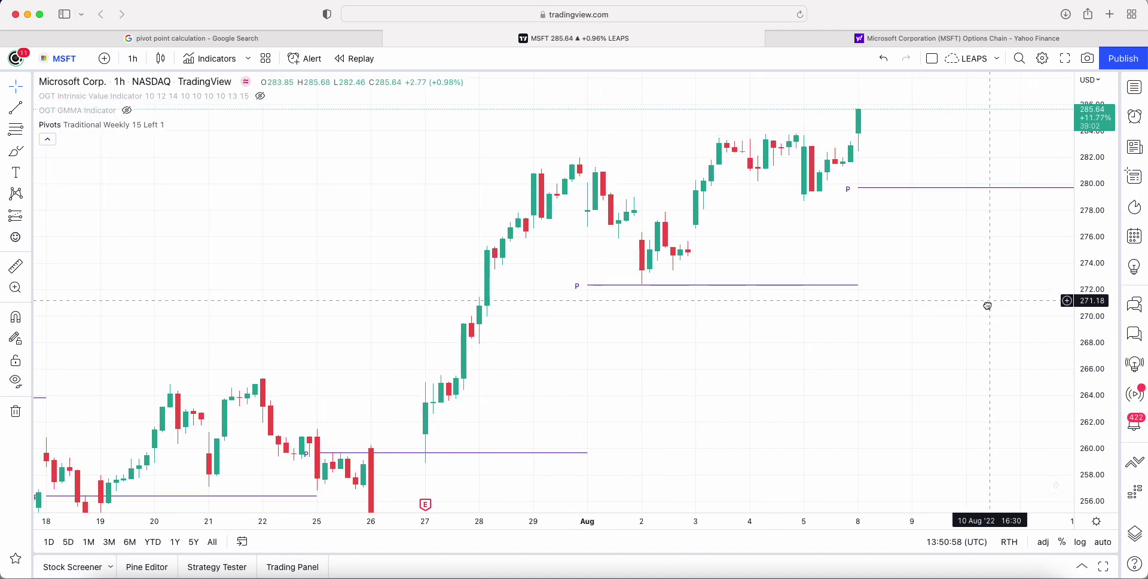
left_click_drag(987, 305, 806, 397)
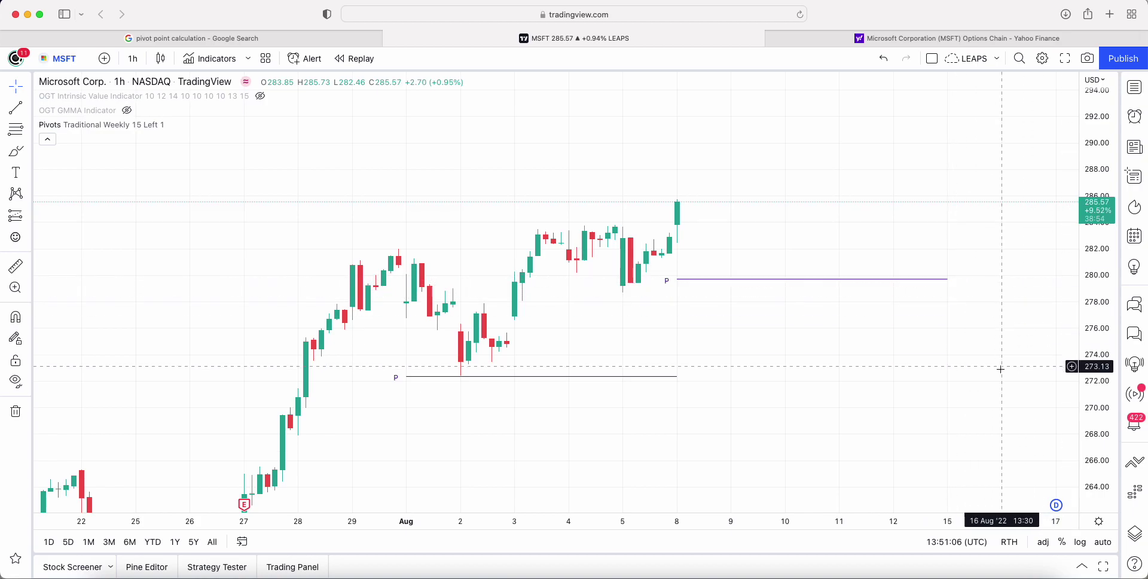
Switch to the Yahoo Finance MSFT options chain for August 12, 2022 and highlight the 275.00 strike put's last price
left_click(891, 40)
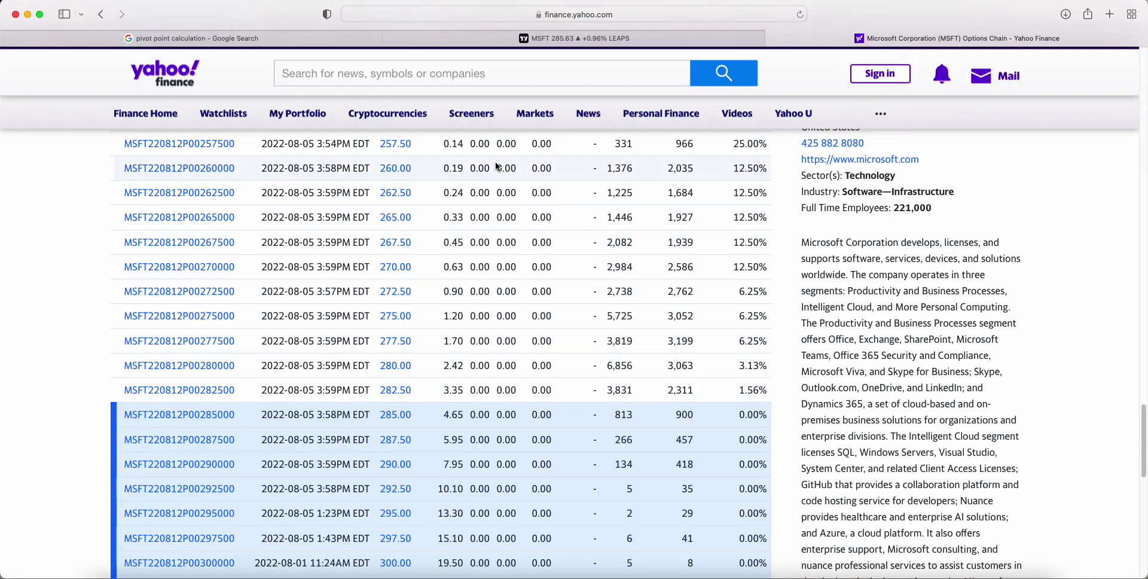
scroll(527, 306, "up", 8)
scroll(525, 306, "up", 15)
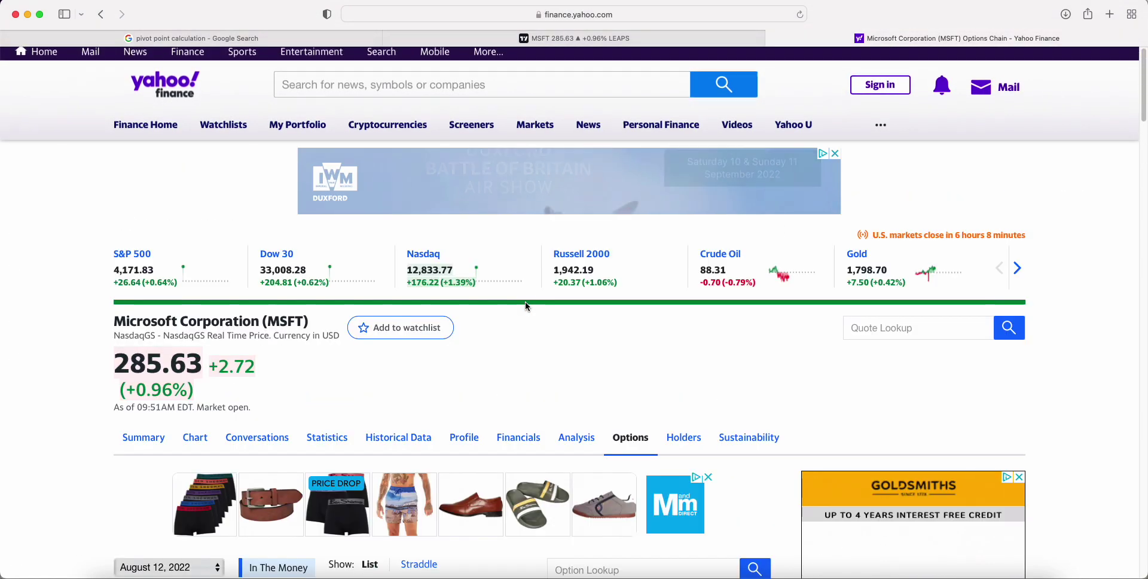
scroll(128, 280, "down", 5)
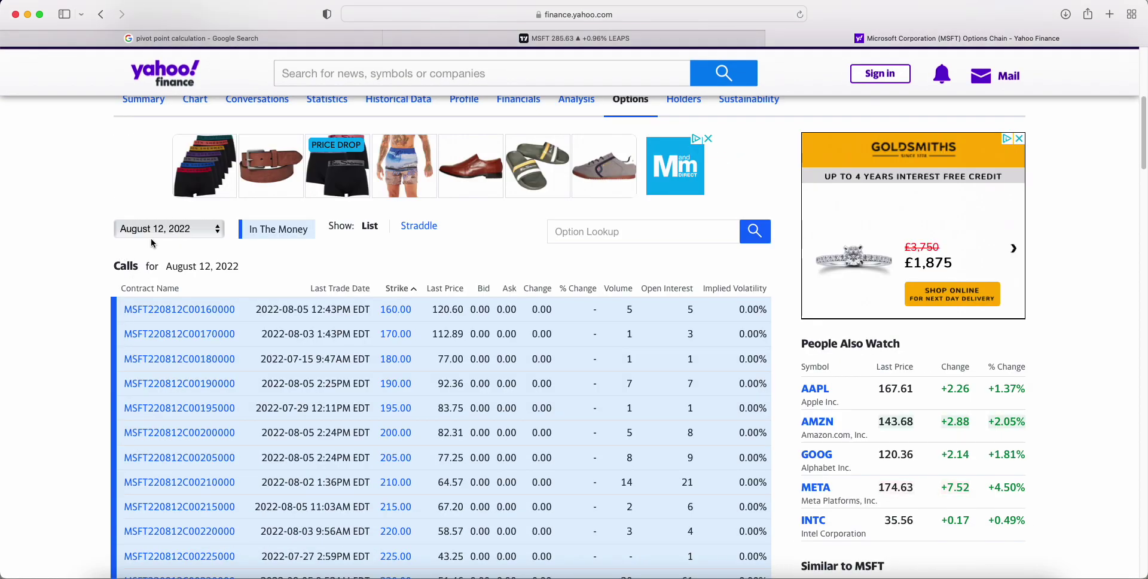
scroll(485, 383, "down", 20)
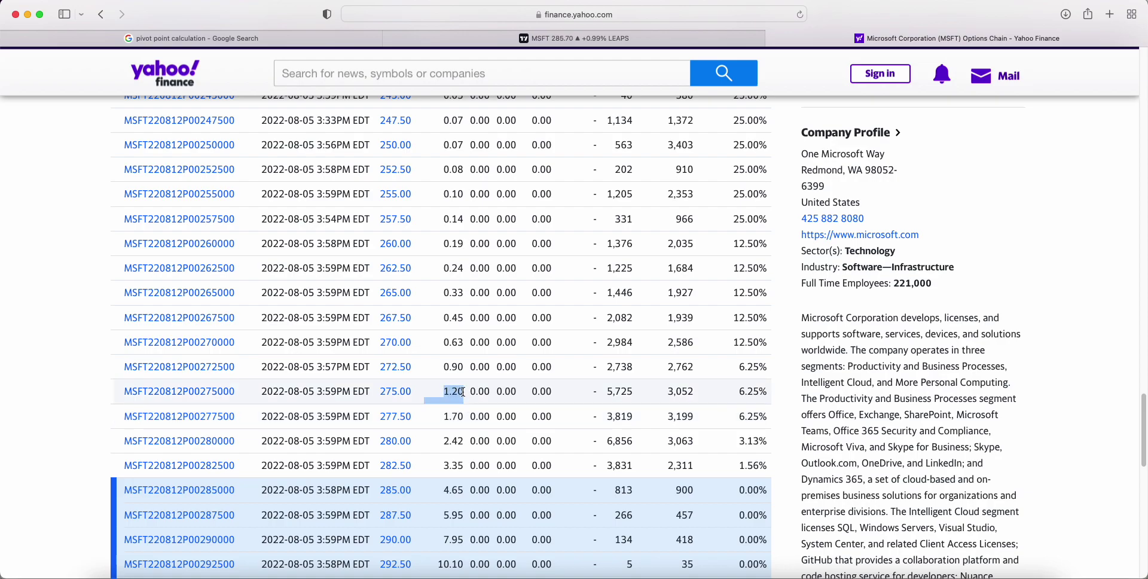
Calculate the 275 strike put's return by dividing its 1.2 premium by 275 in Spotlight Search, and close the search
key("super+space")
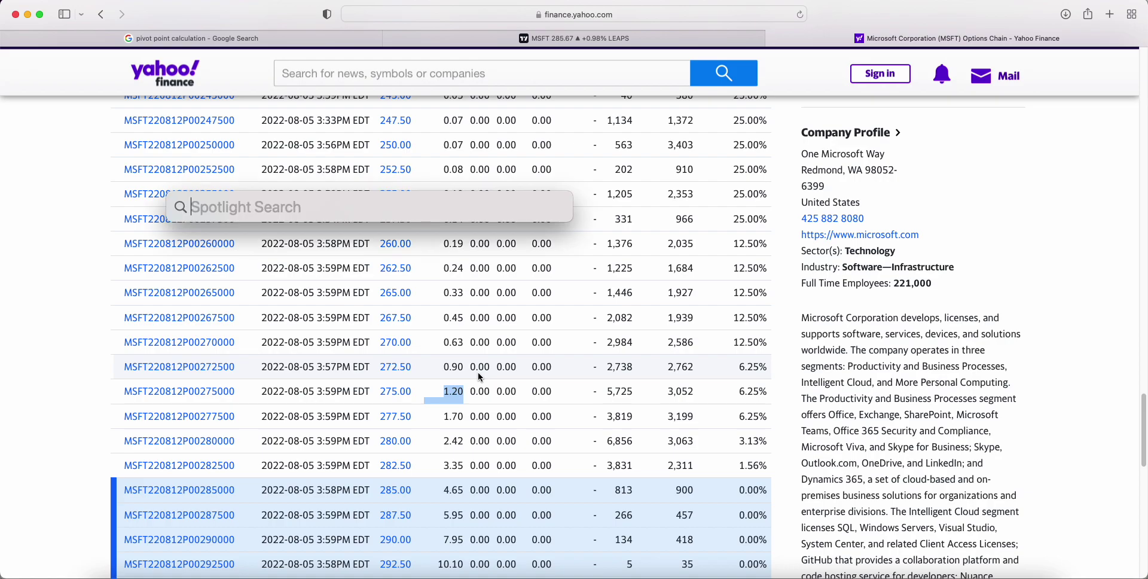
type("12.")
key("BackSpace")
key("BackSpace")
type(".2")
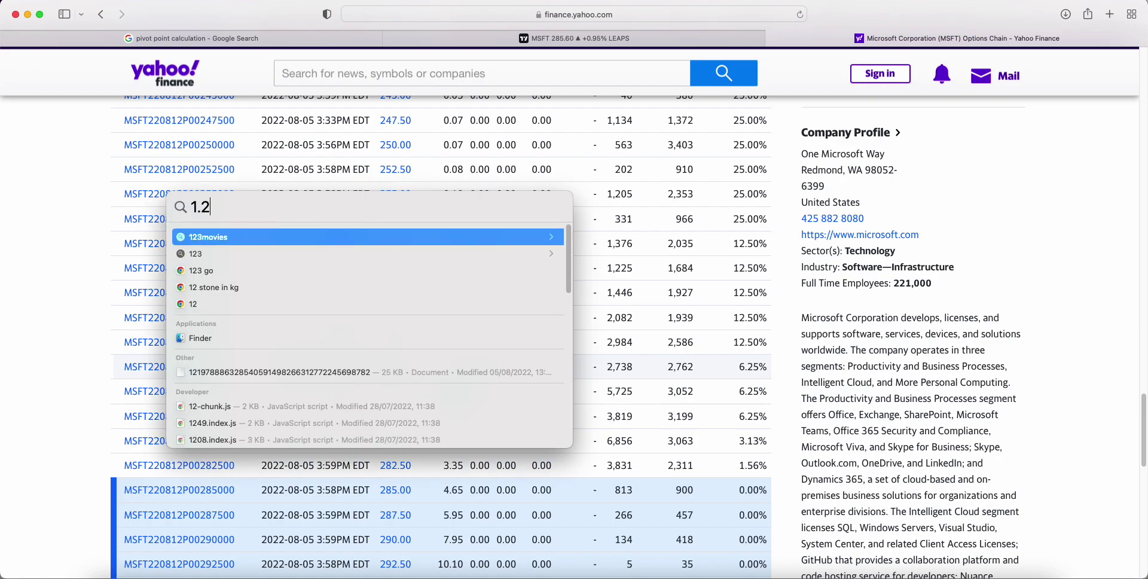
type("/27")
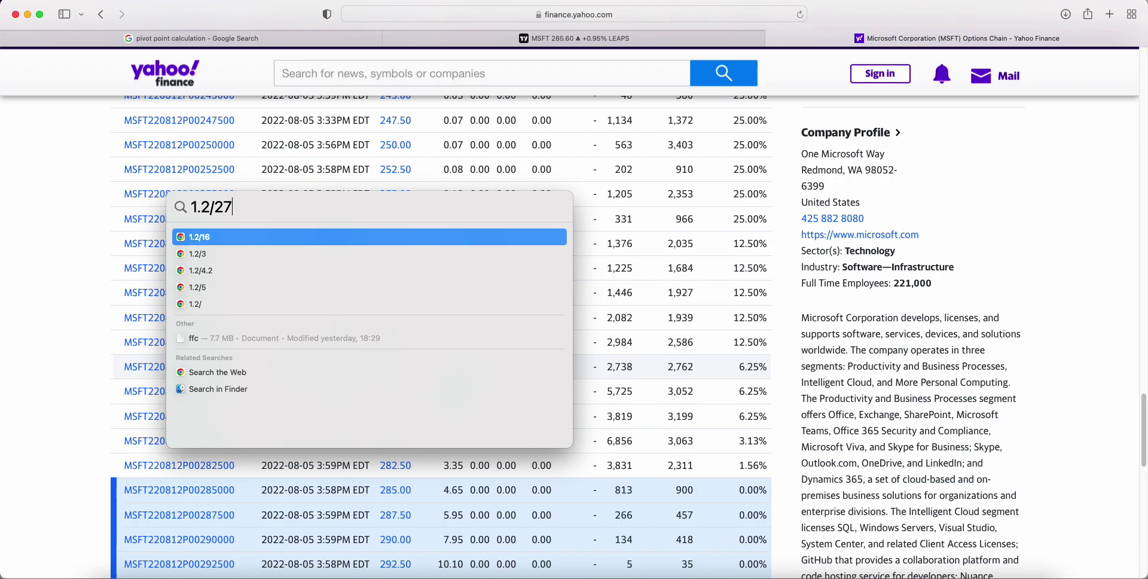
type("00")
left_click_drag(435, 190, 691, 156)
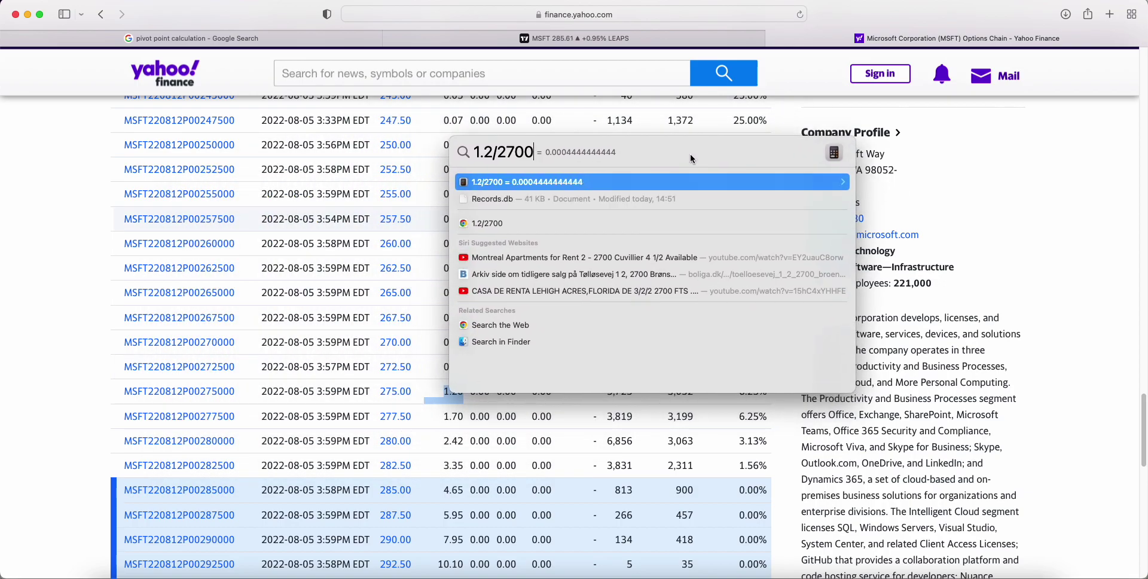
key("BackSpace")
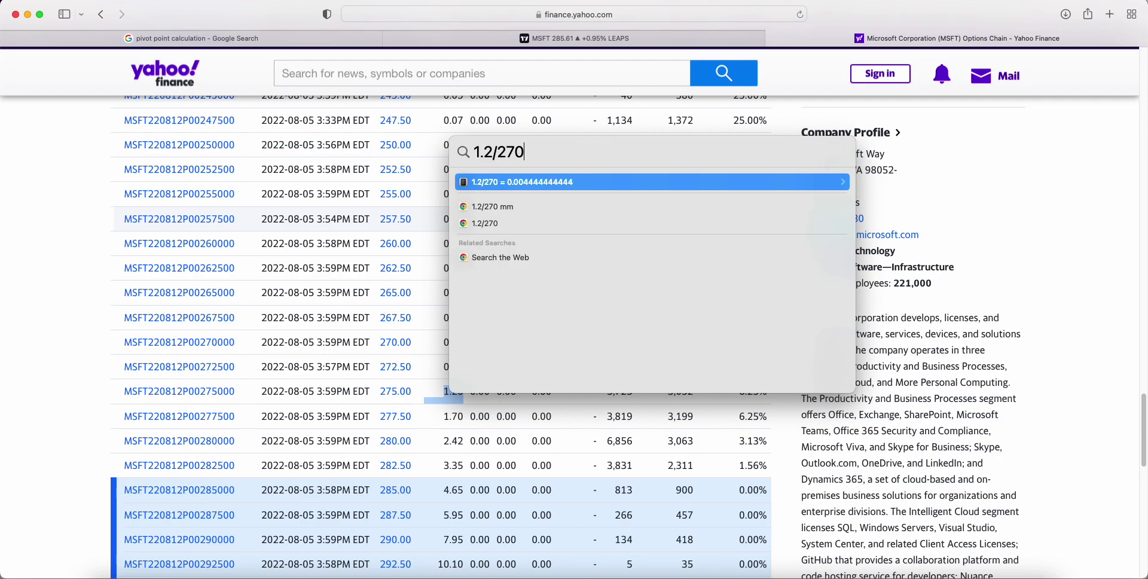
key("BackSpace")
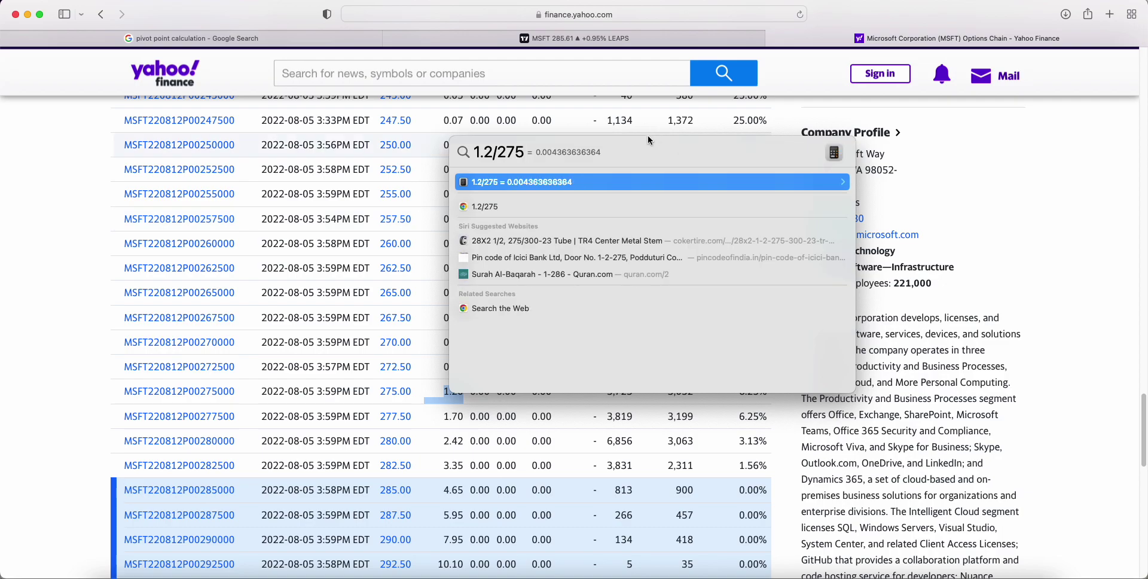
key("Escape")
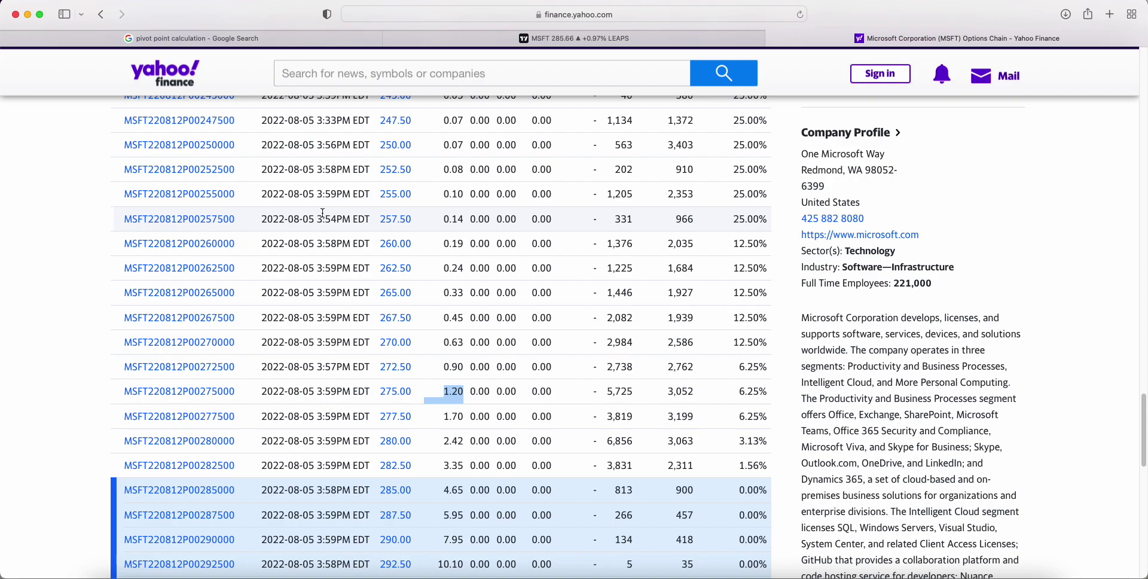
Compare the 8 August MSFT pivot line in TradingView with the 275.00 and 280.00 put premiums on Yahoo Finance, highlighting the 280.00 strike's last price
left_click(641, 41)
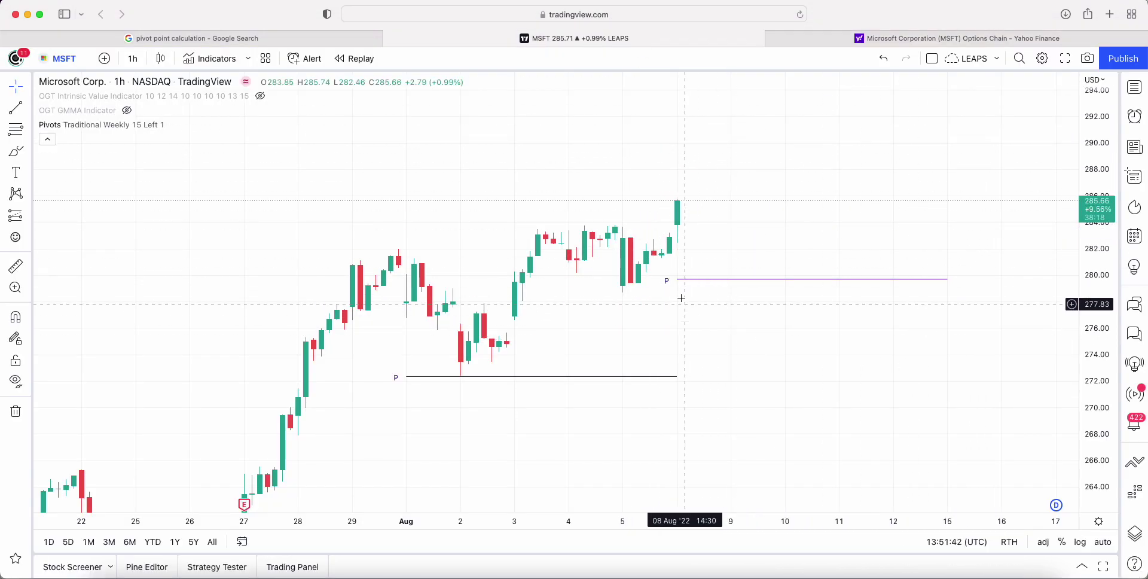
left_click(957, 38)
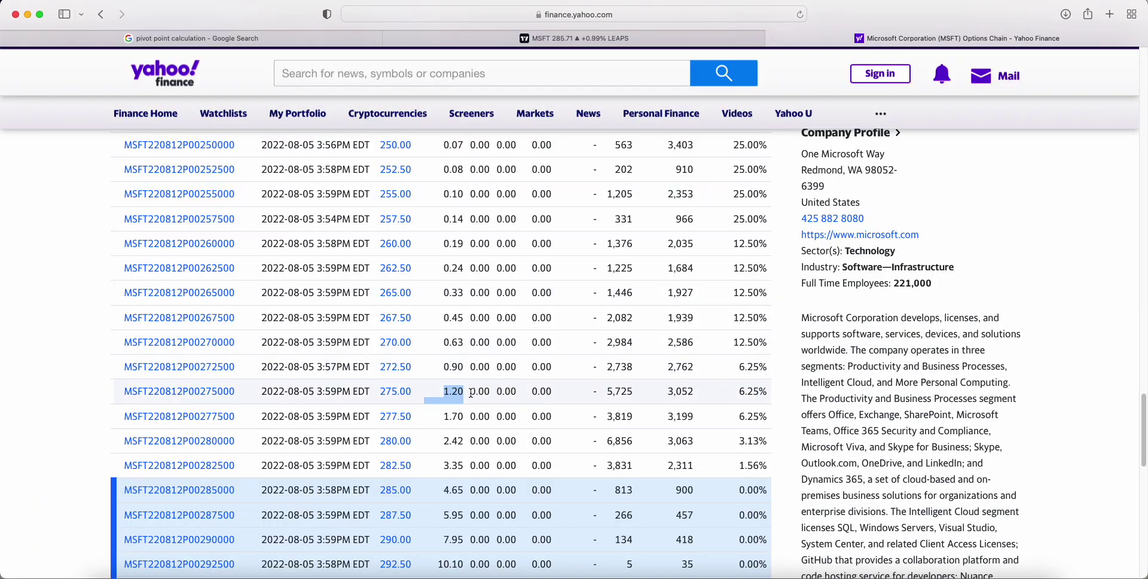
left_click(652, 37)
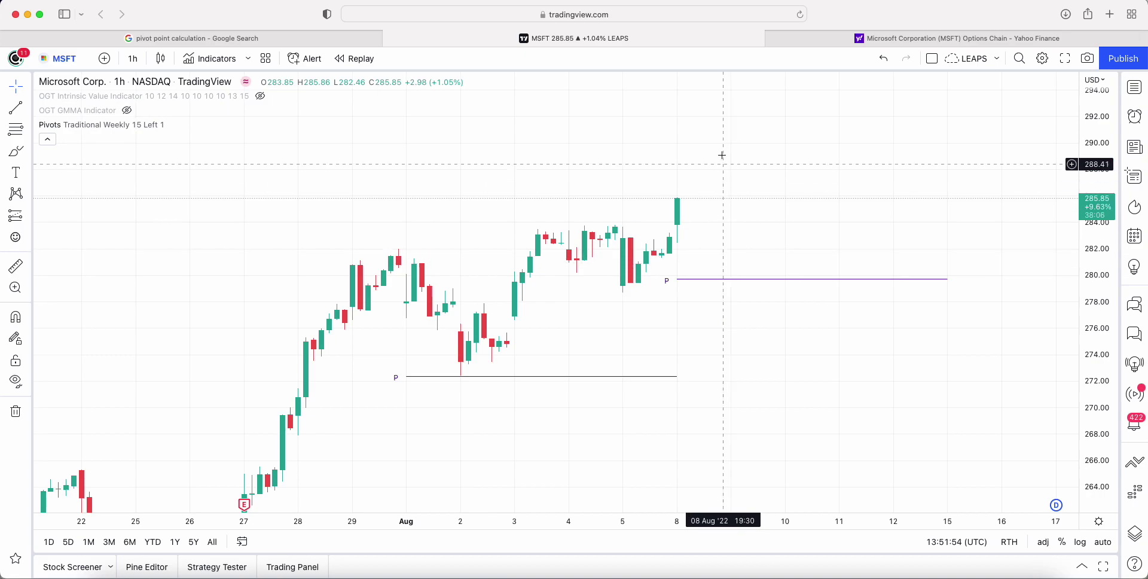
left_click(768, 38)
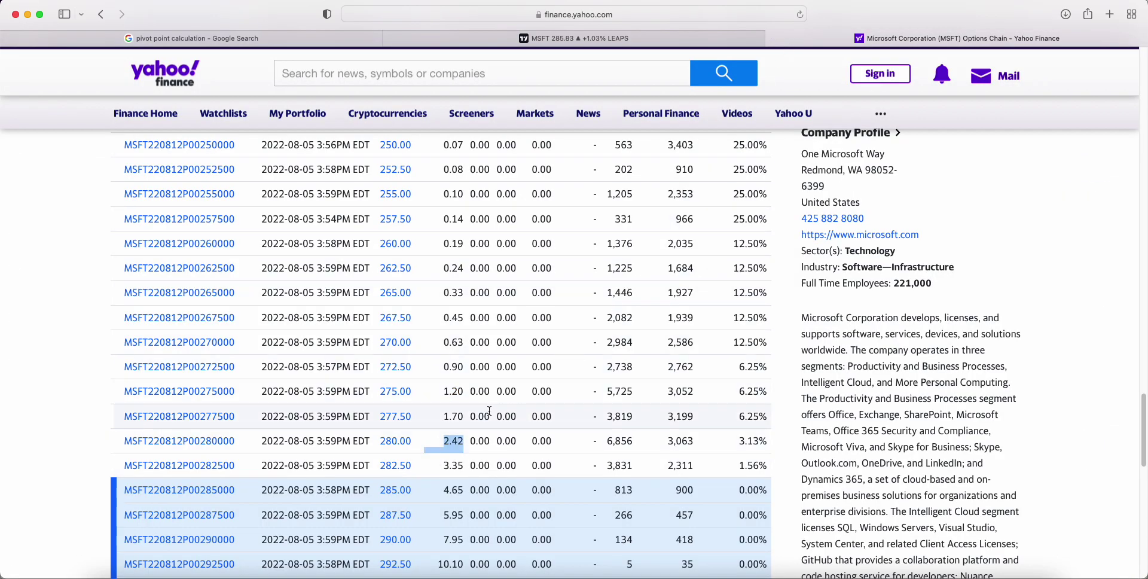
Switch to TradingView, load the TSLA chart and examine the weekly pivot lines starting 1 and 8 August
left_click(551, 39)
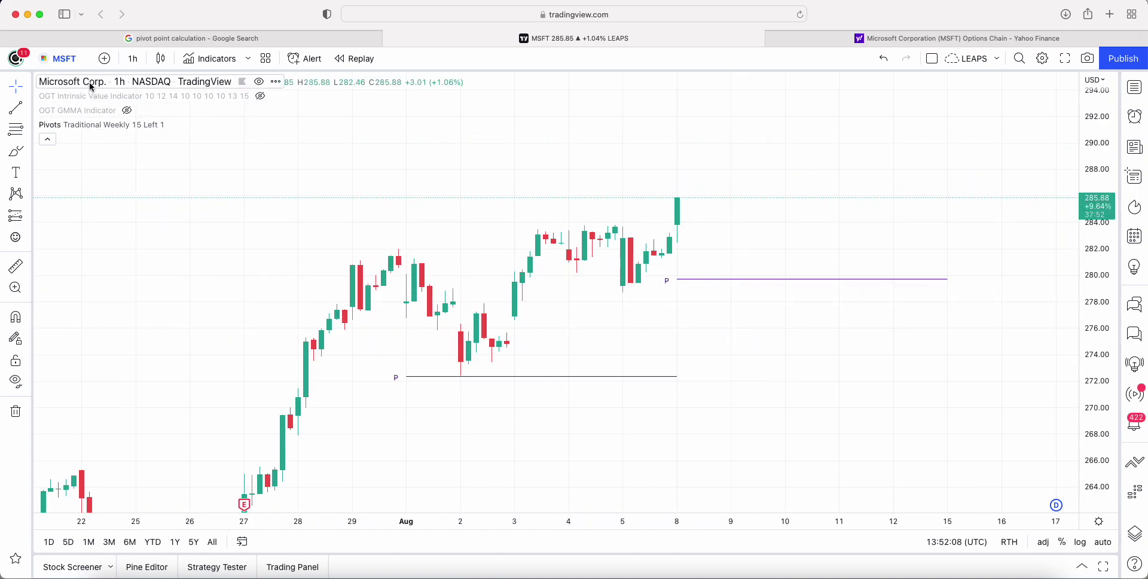
left_click(72, 62)
type("TSLA")
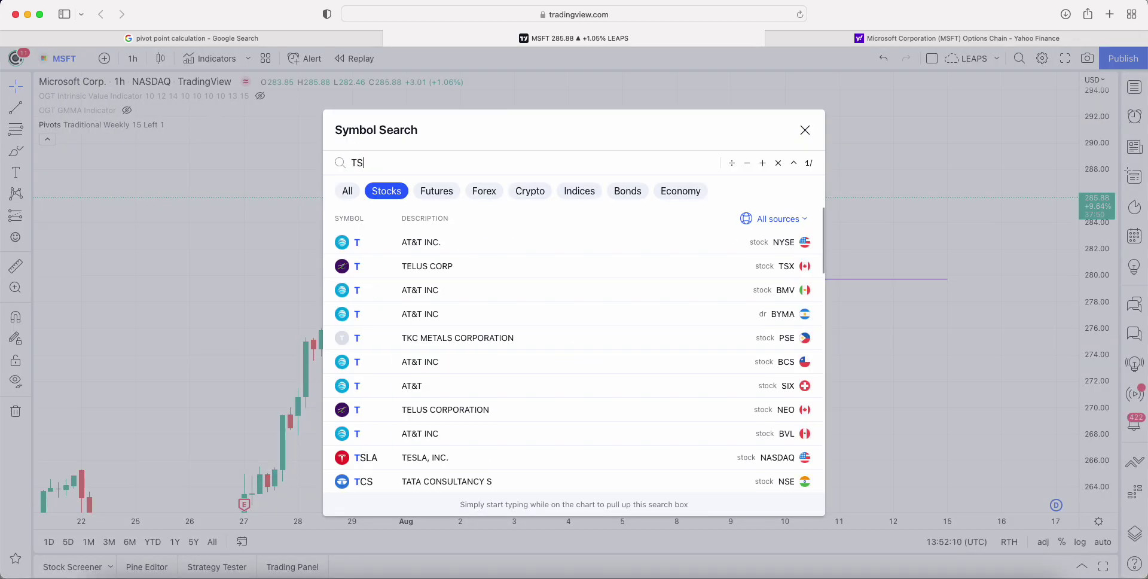
key("Return")
left_click_drag(726, 351, 772, 402)
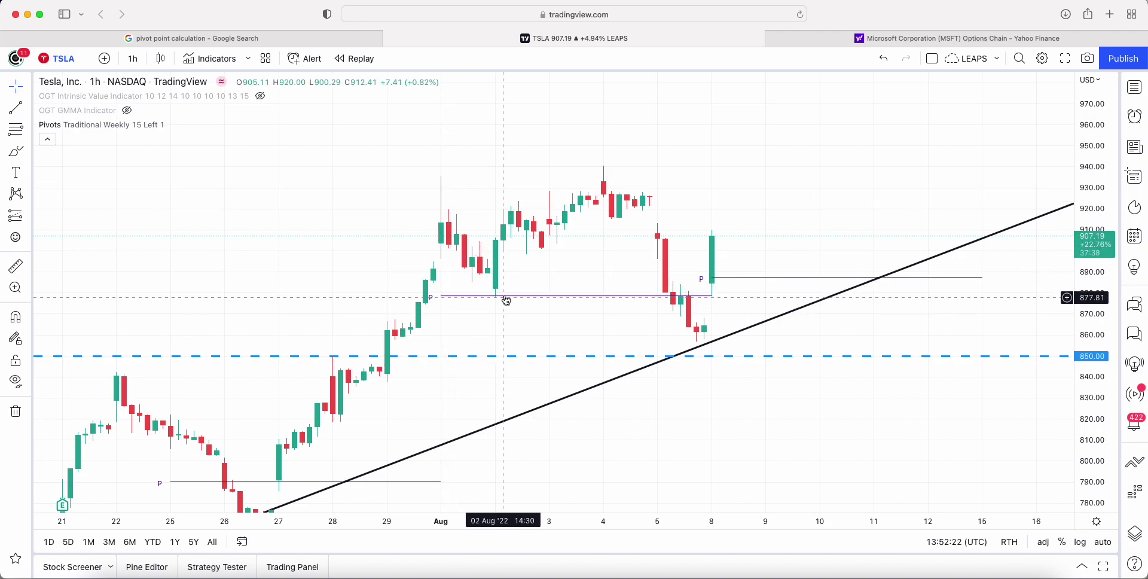
left_click_drag(666, 299, 525, 311)
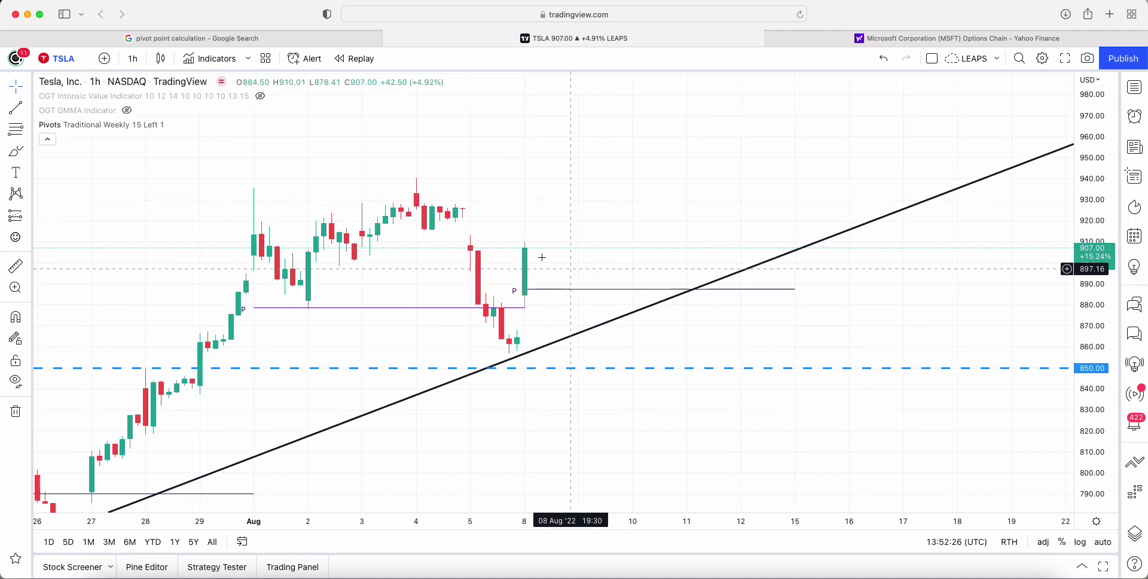
Load the META chart and examine its weekly pivot lines from 25 July to 8 August against the candles
left_click(60, 57)
type("META")
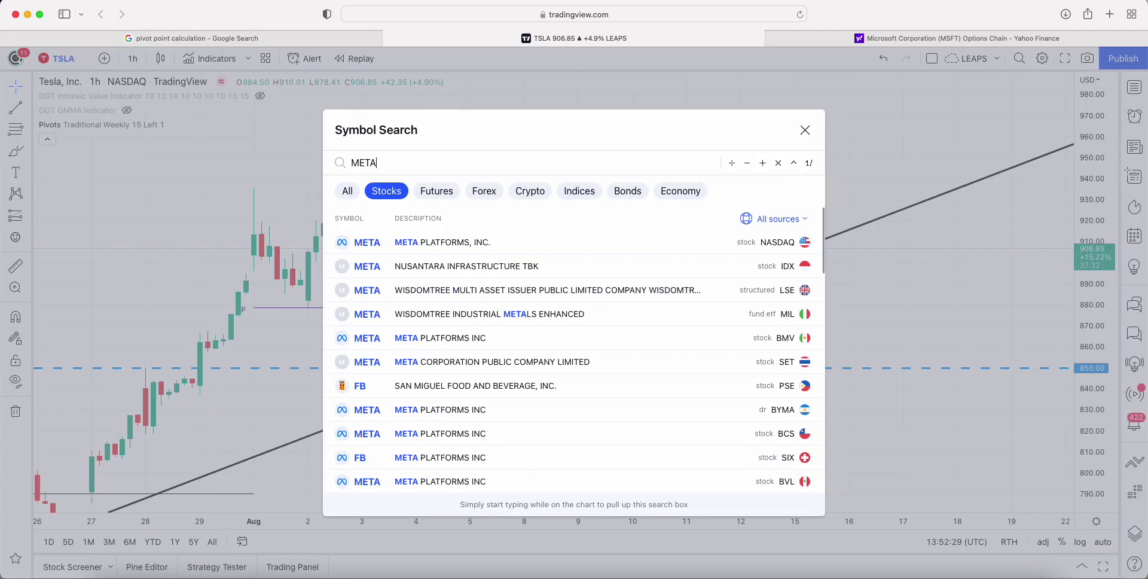
key("Return")
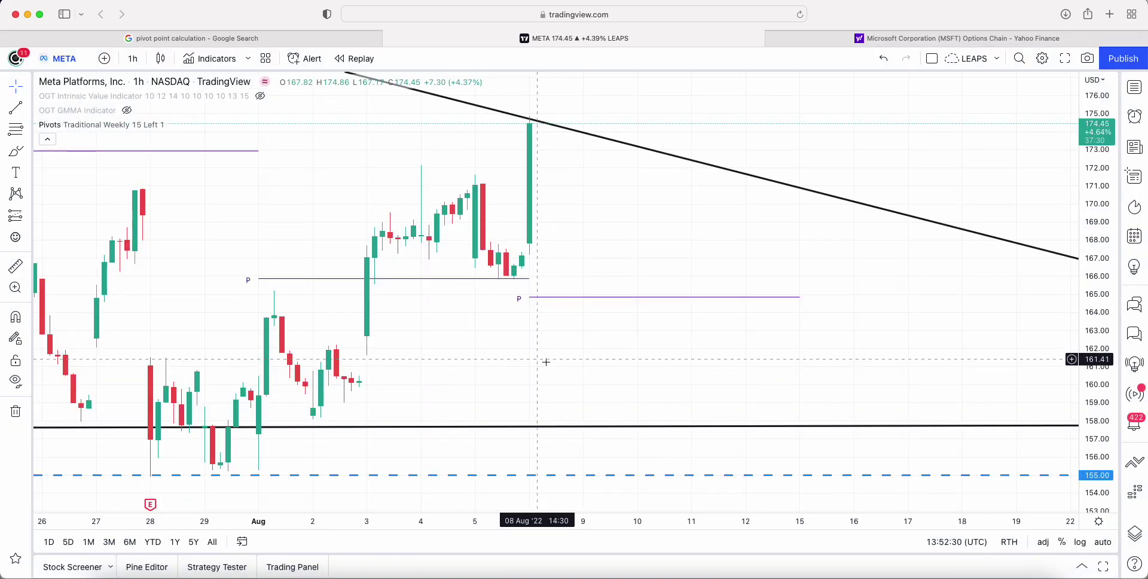
left_click_drag(566, 368, 551, 370)
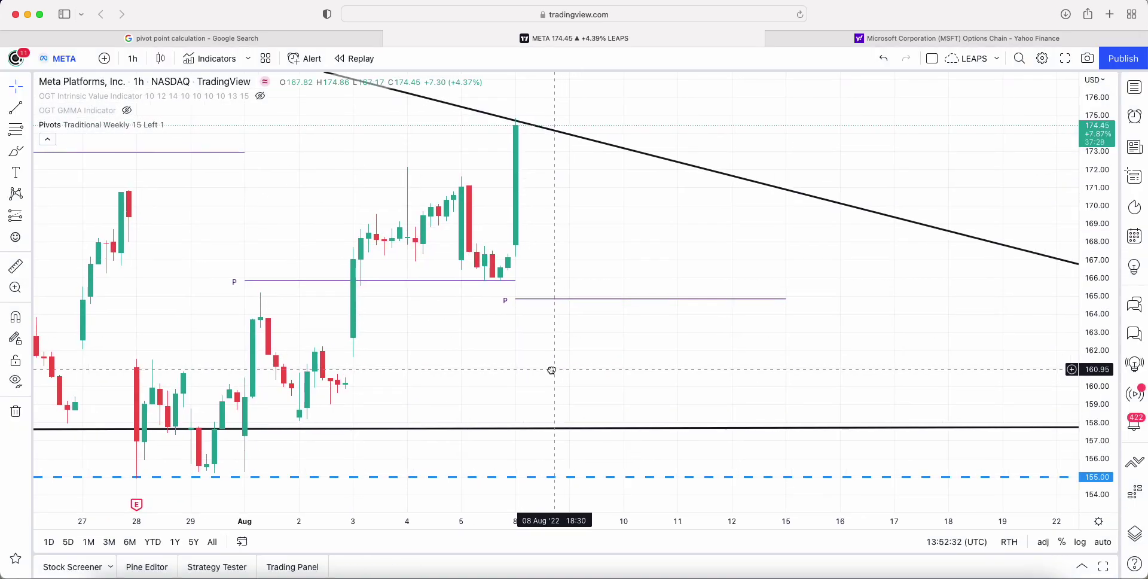
left_click_drag(1115, 235, 1115, 244)
left_click_drag(592, 102, 715, 155)
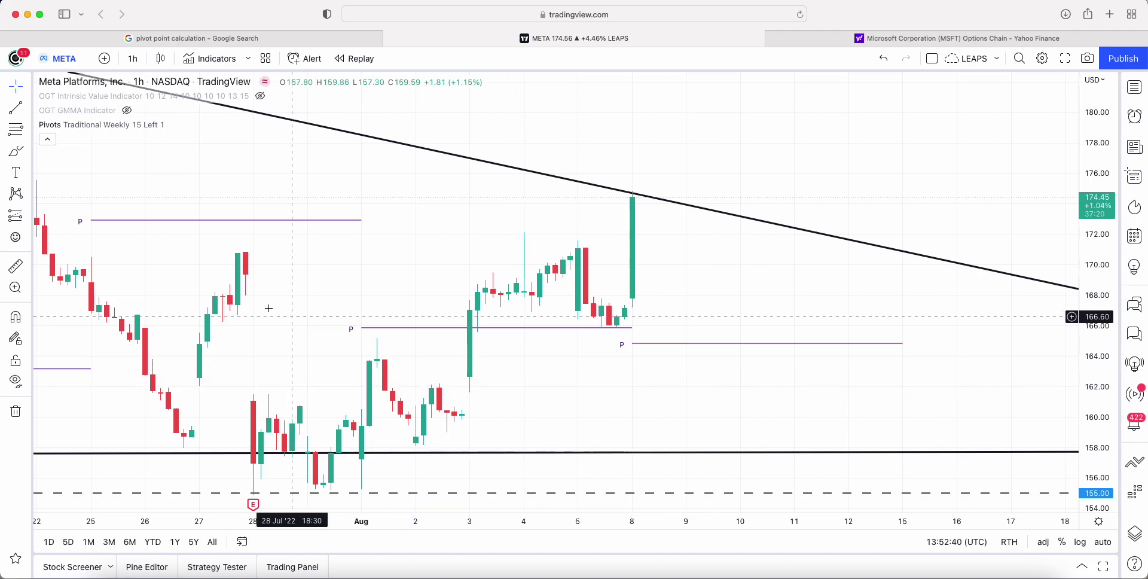
left_click_drag(253, 299, 367, 297)
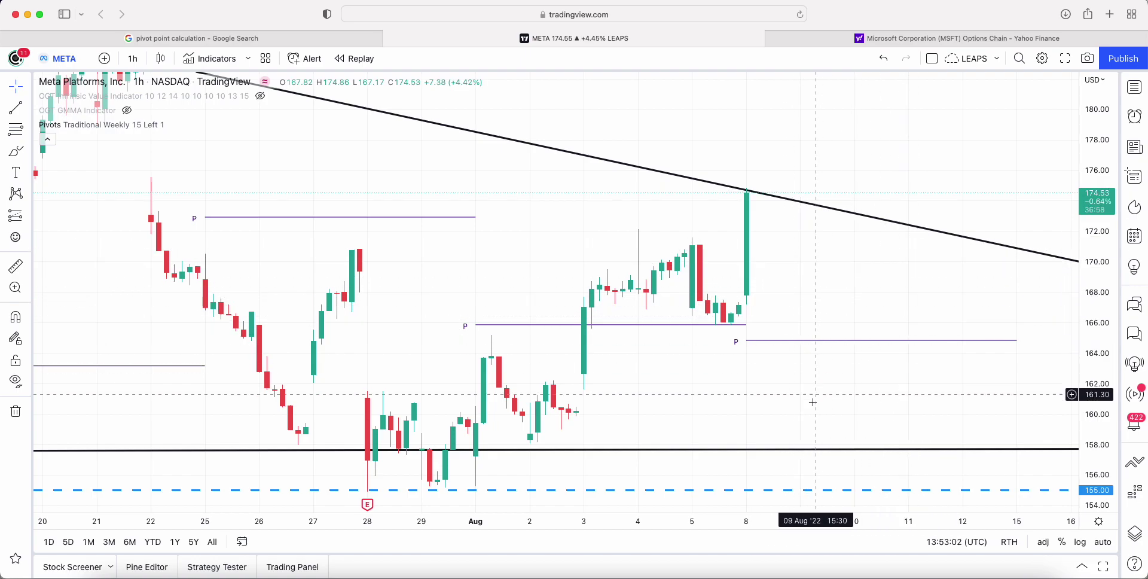
left_click_drag(814, 383, 686, 394)
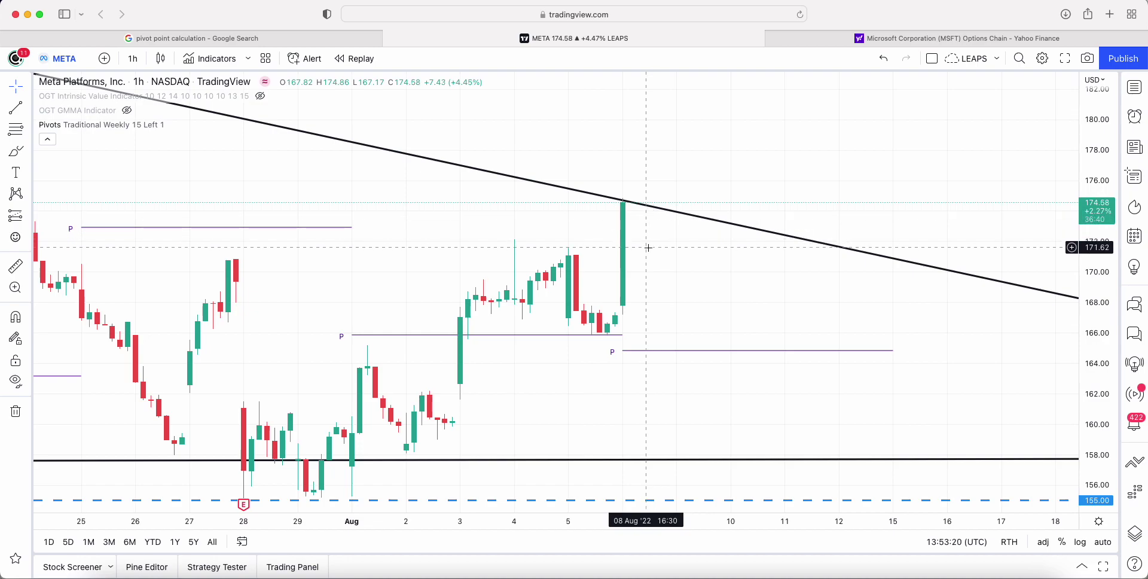
Load the AAPL chart and examine the weekly pivot line starting 8 August
left_click(62, 62)
type("AAPL")
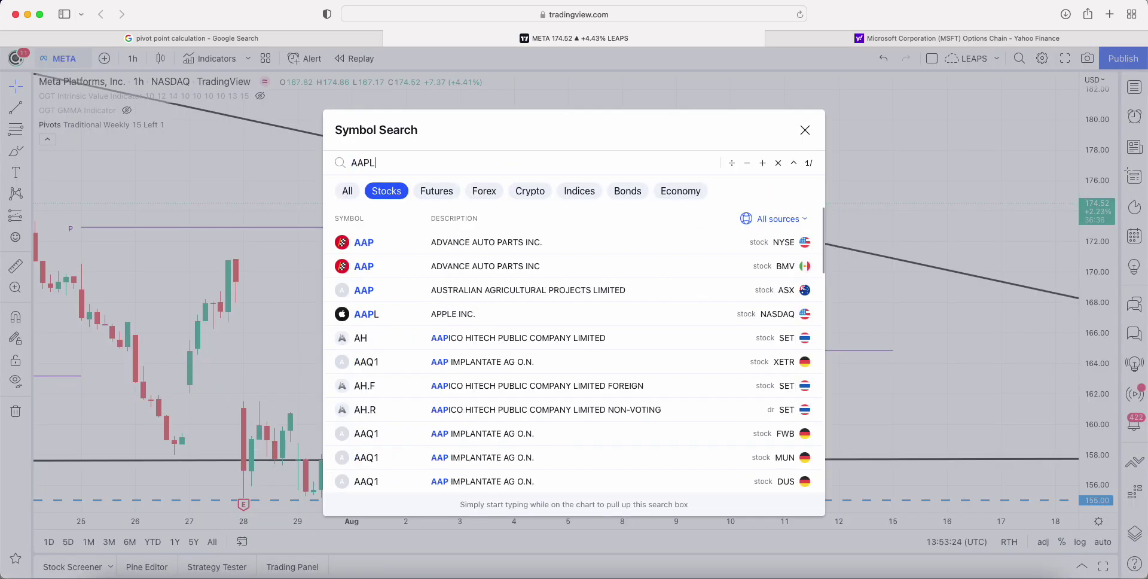
key("Return")
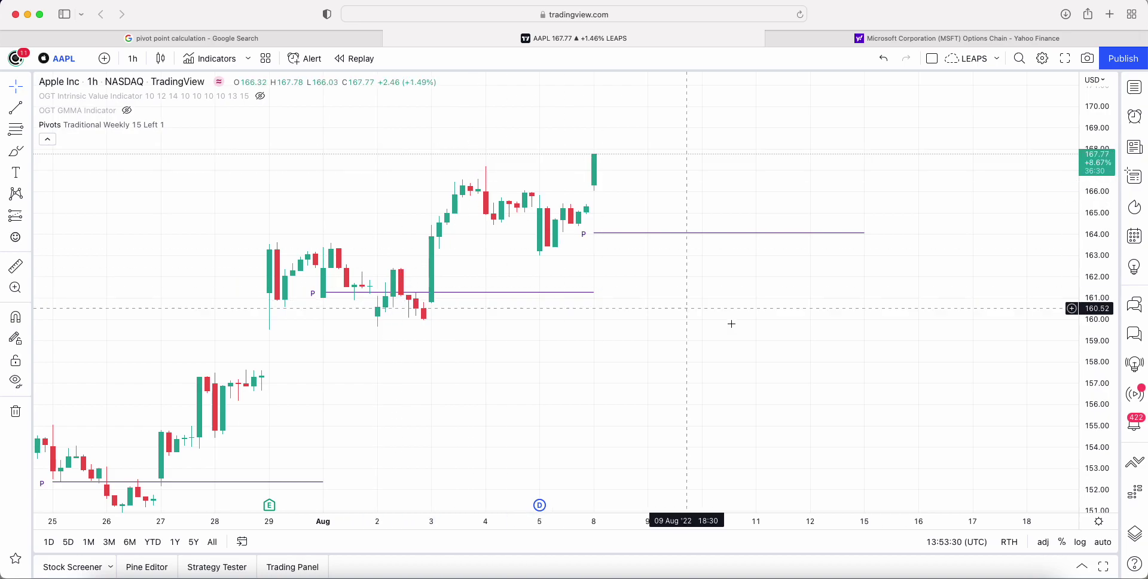
scroll(711, 338, "right", 3)
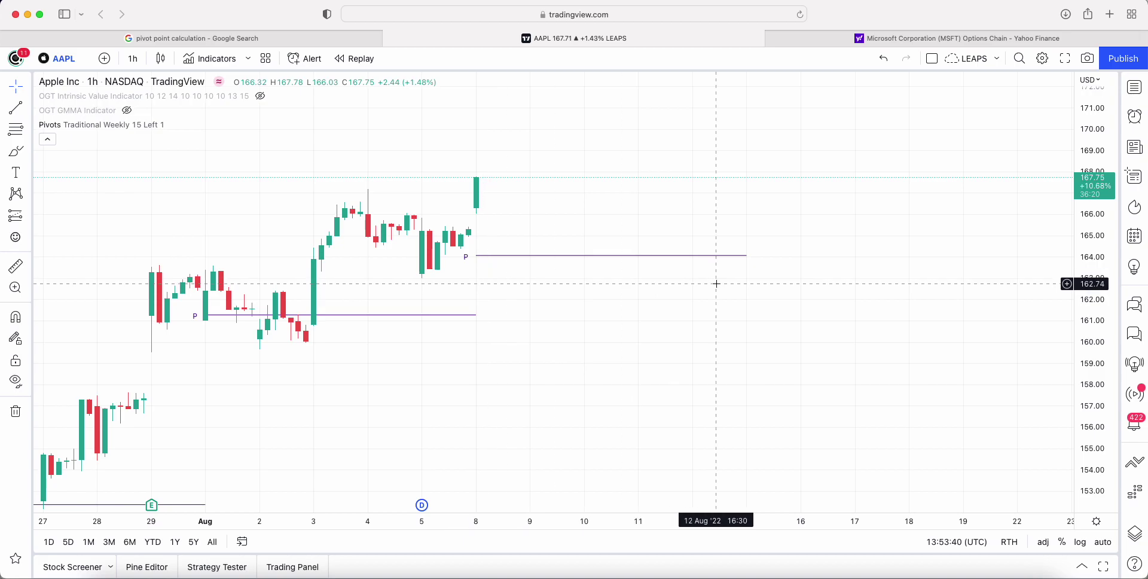
Examine the earlier AAPL weekly pivot lines back to the one starting 11 July
left_click_drag(697, 359, 808, 305)
scroll(757, 308, "left", 5)
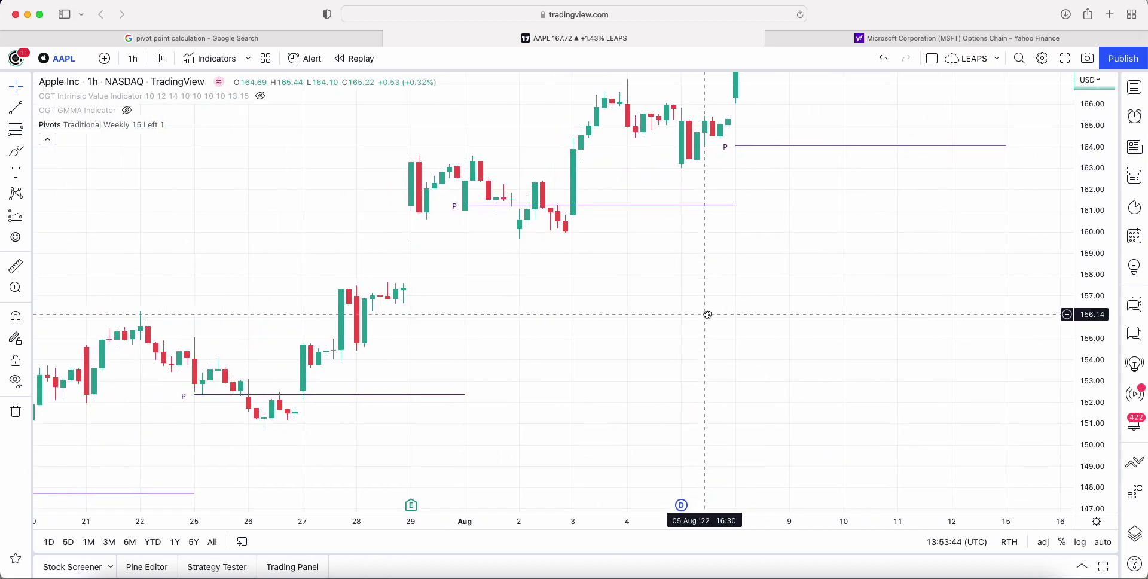
scroll(300, 369, "left", 10)
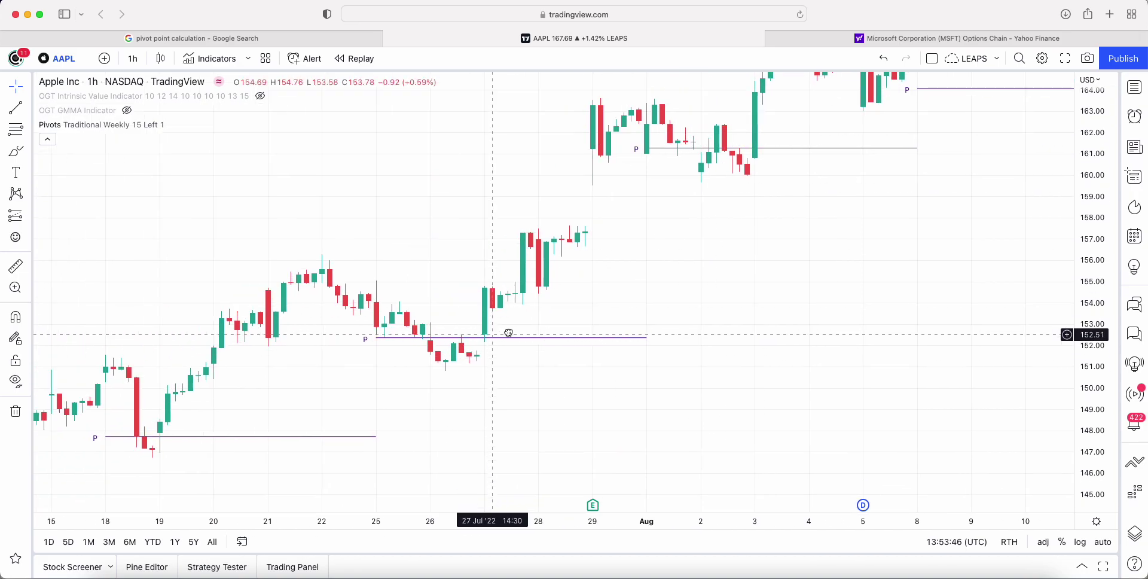
scroll(300, 440, "left", 5)
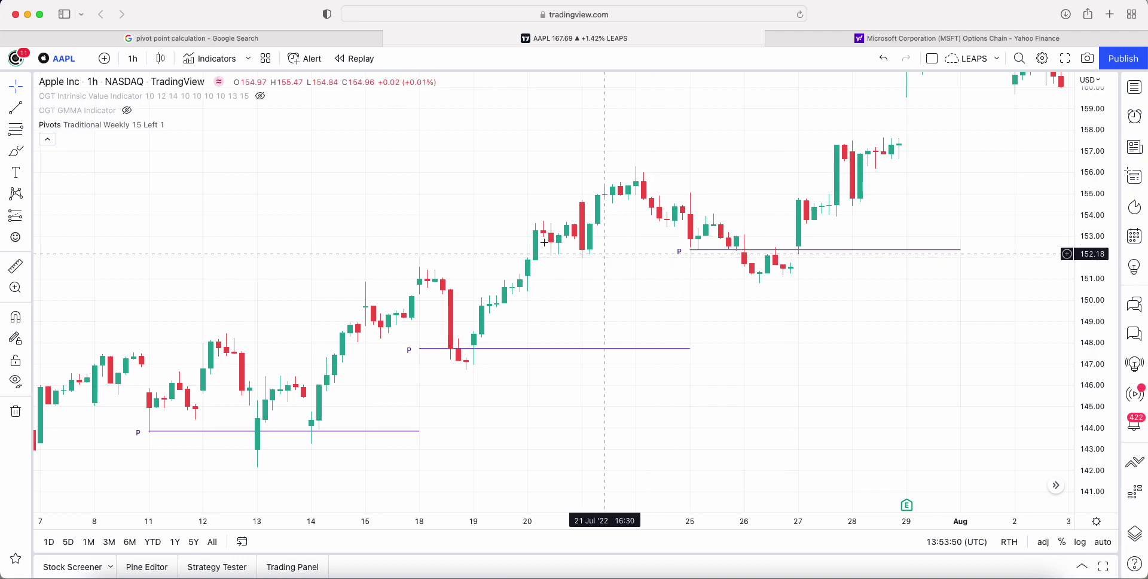
Circle with the Brush where AAPL candles meet the weekly pivot lines starting 11, 18 and 25 July
left_click(16, 153)
mouse_move(340, 415)
left_mouse_down()
mouse_move(348, 440)
mouse_move(253, 419)
mouse_move(273, 387)
left_mouse_up()
left_click_drag(177, 418, 142, 414)
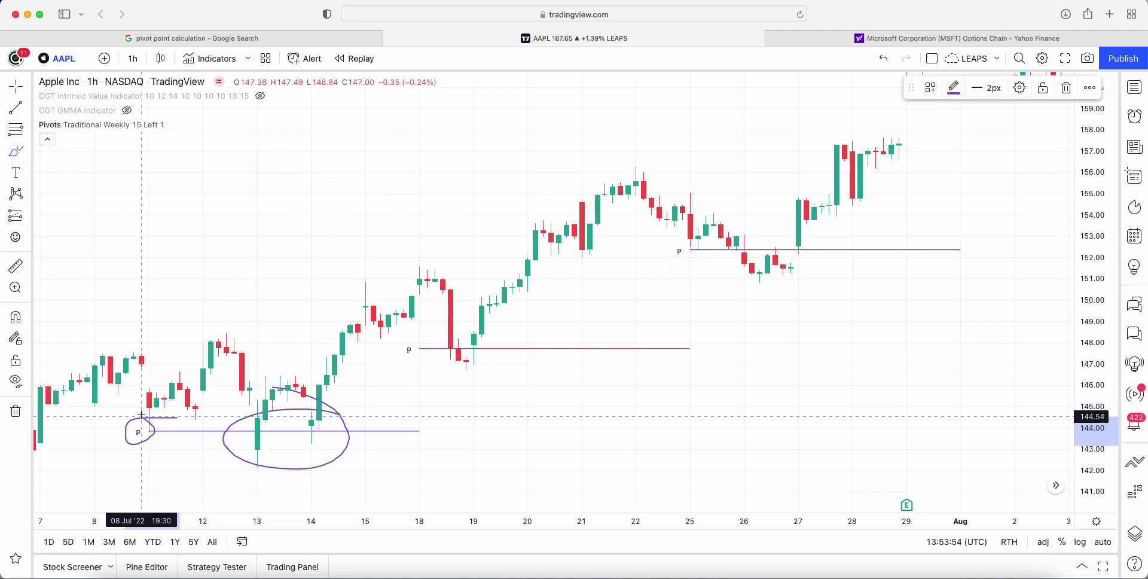
mouse_move(512, 340)
left_mouse_down()
mouse_move(420, 376)
mouse_move(496, 346)
left_mouse_up()
mouse_move(837, 240)
left_mouse_down()
mouse_move(738, 290)
mouse_move(827, 259)
left_mouse_up()
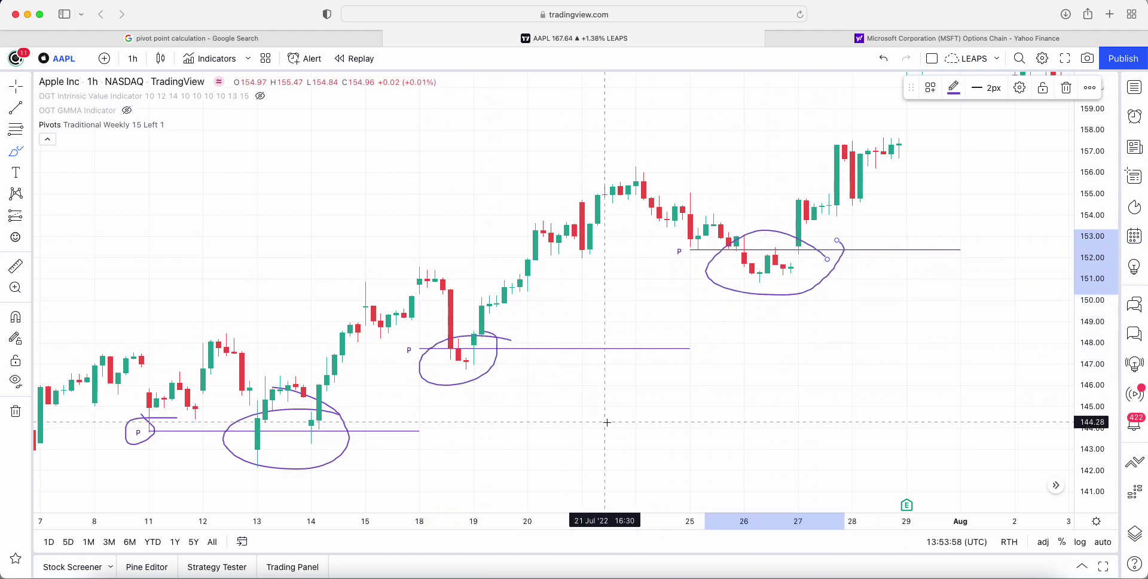
Undo all the freehand brush strokes on the AAPL chart
key("super+z")
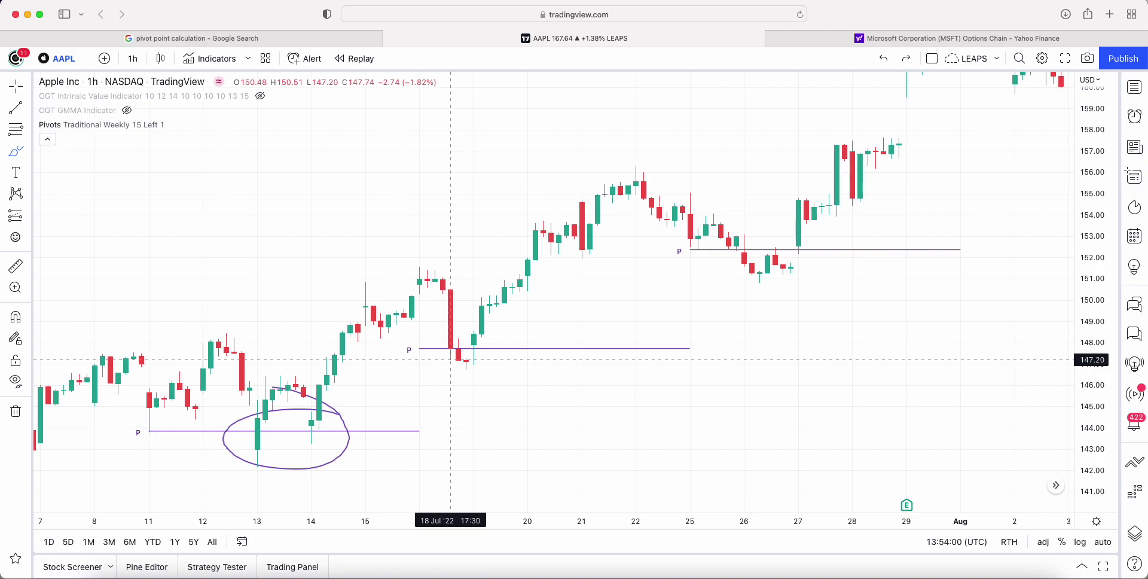
left_click_drag(805, 291, 683, 331)
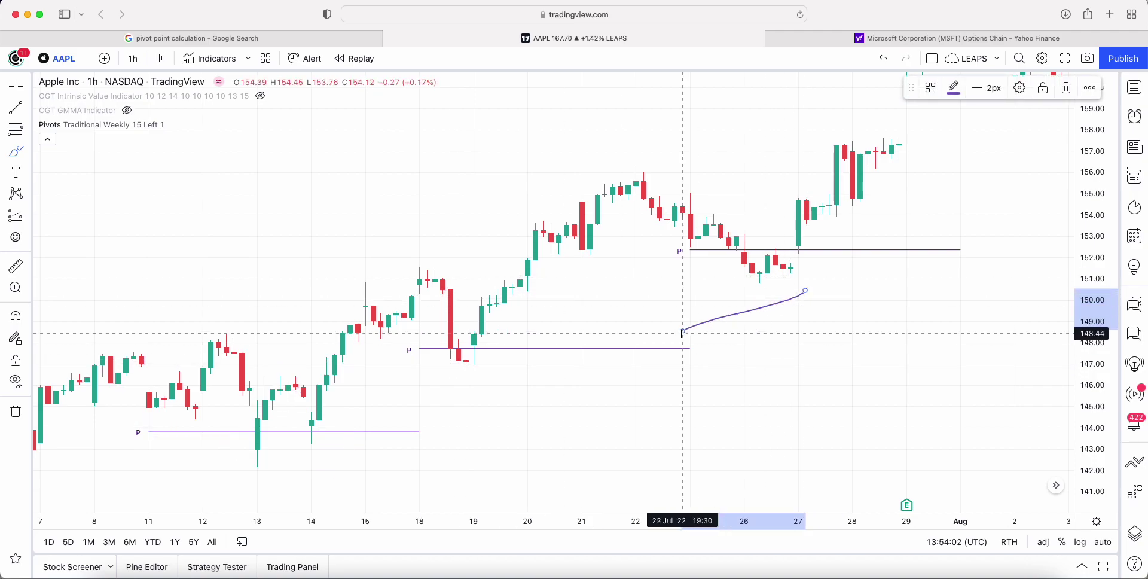
key("super+z")
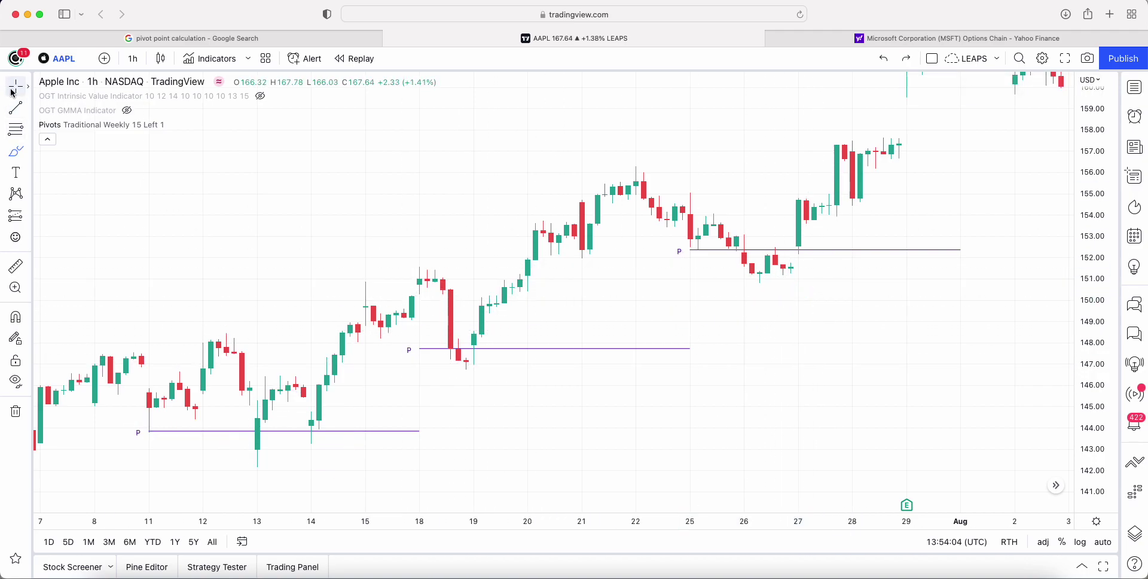
Return to the AAPL pivot line starting 8 August and review it alongside the preceding week's candles and pivot
left_click_drag(993, 389, 502, 435)
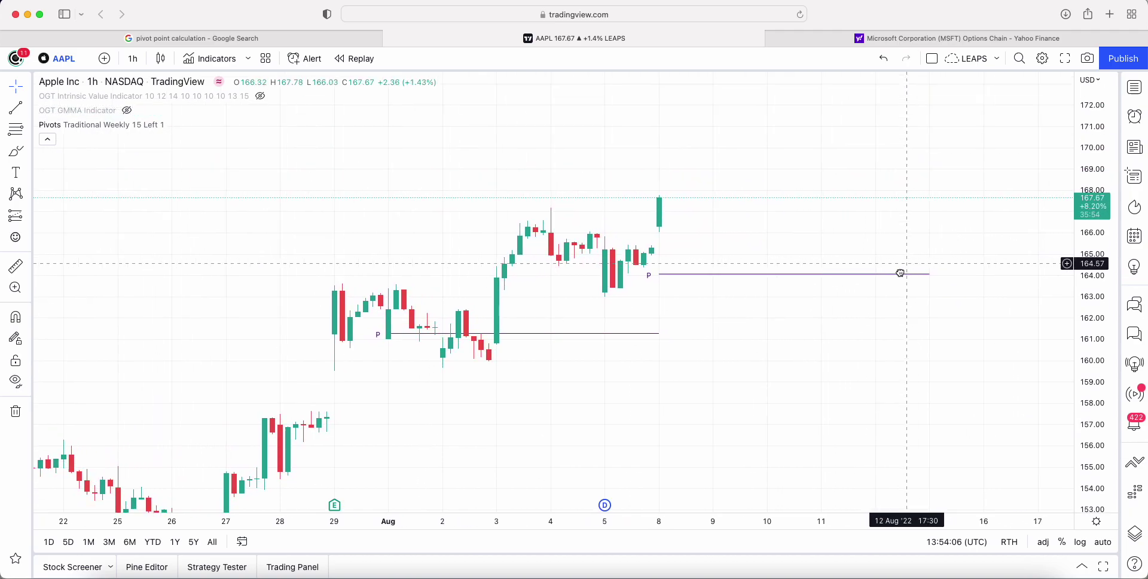
left_click_drag(899, 273, 887, 304)
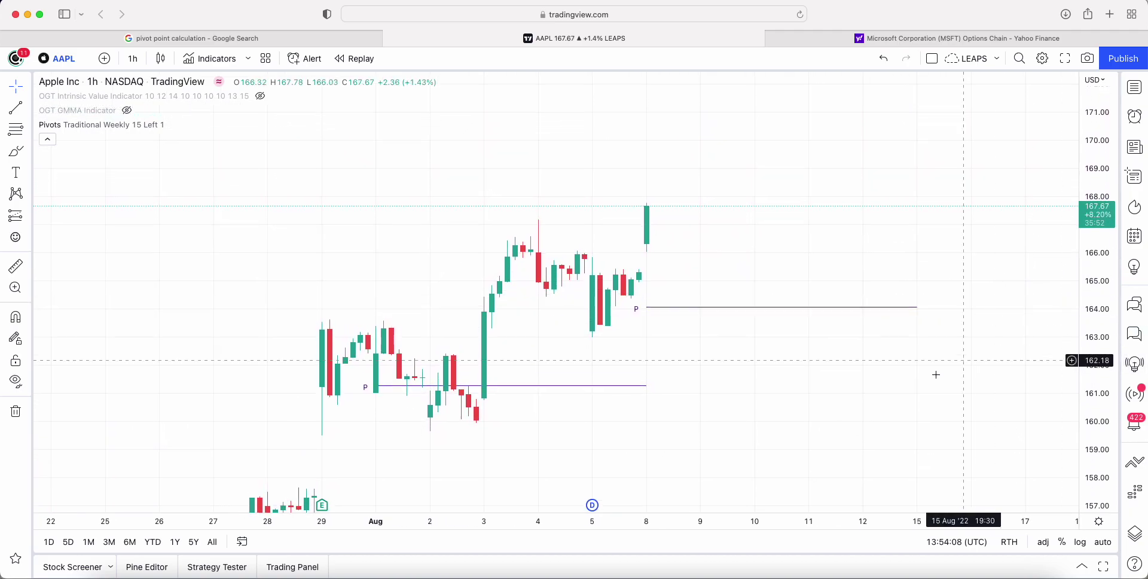
scroll(909, 358, "left", 3)
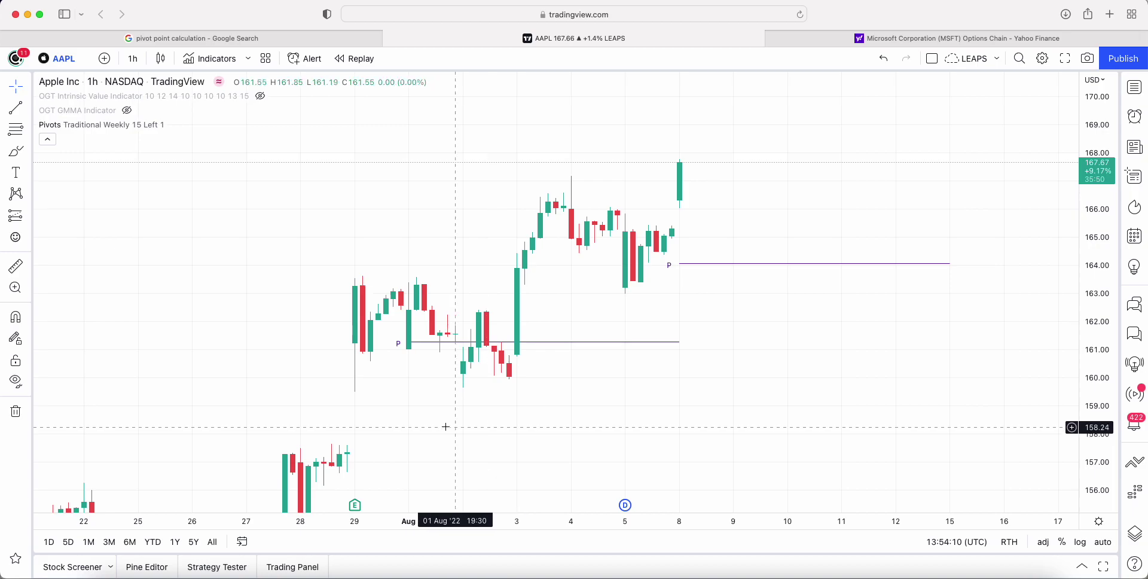